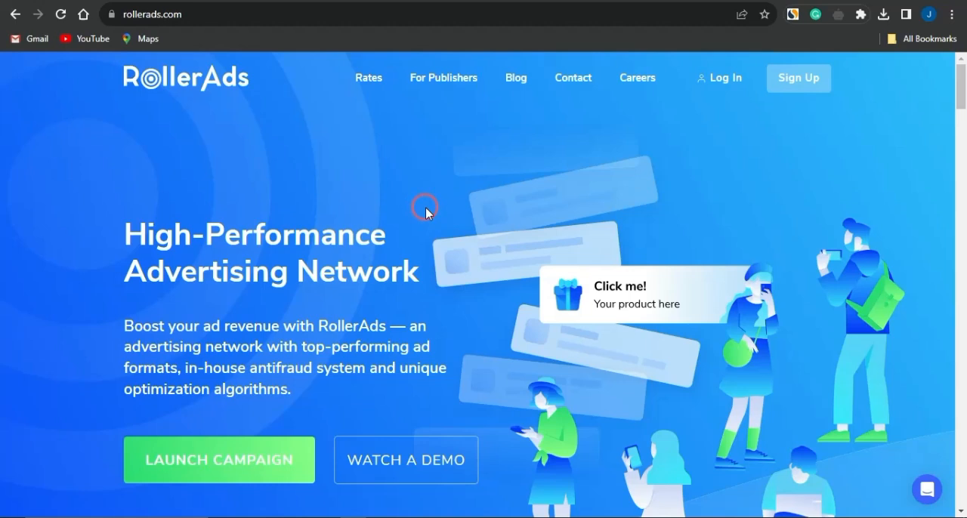
Step: Examine the RollerAds home page, comparing its Push, OnClick and In-Page Push ad format descriptions
scroll(425, 209, "down", 3)
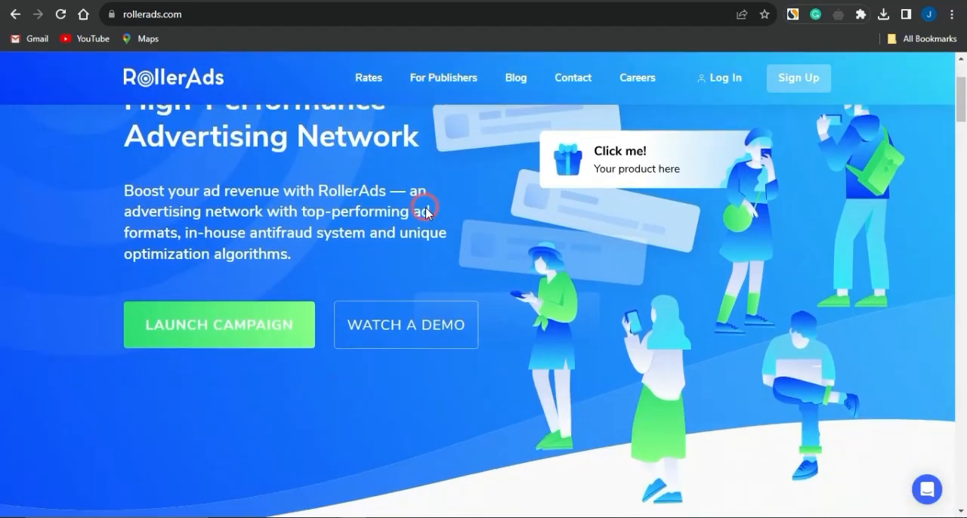
scroll(397, 384, "up", 3)
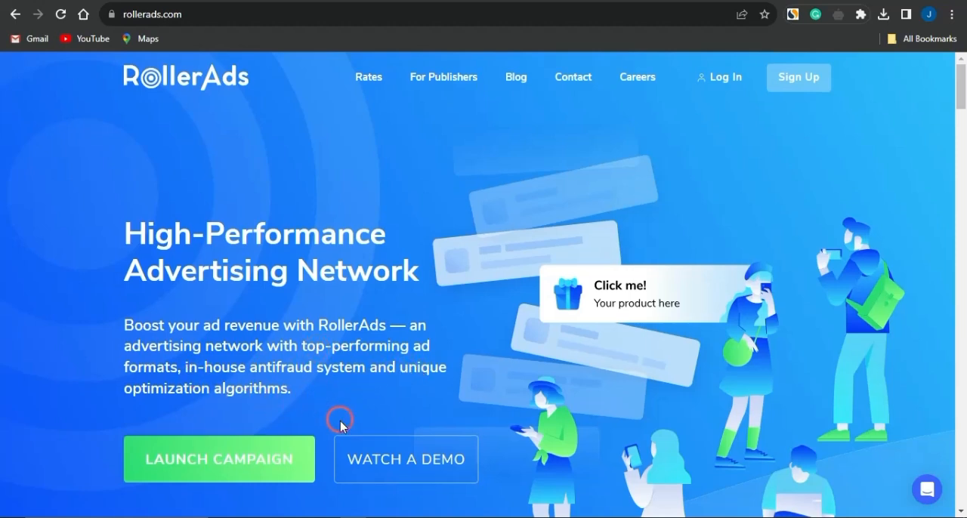
scroll(339, 424, "down", 5)
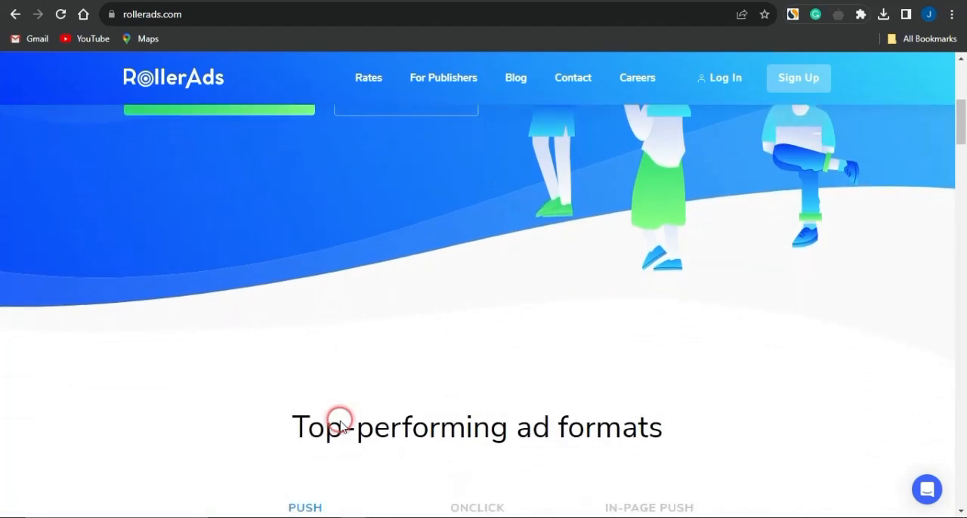
scroll(339, 424, "down", 3)
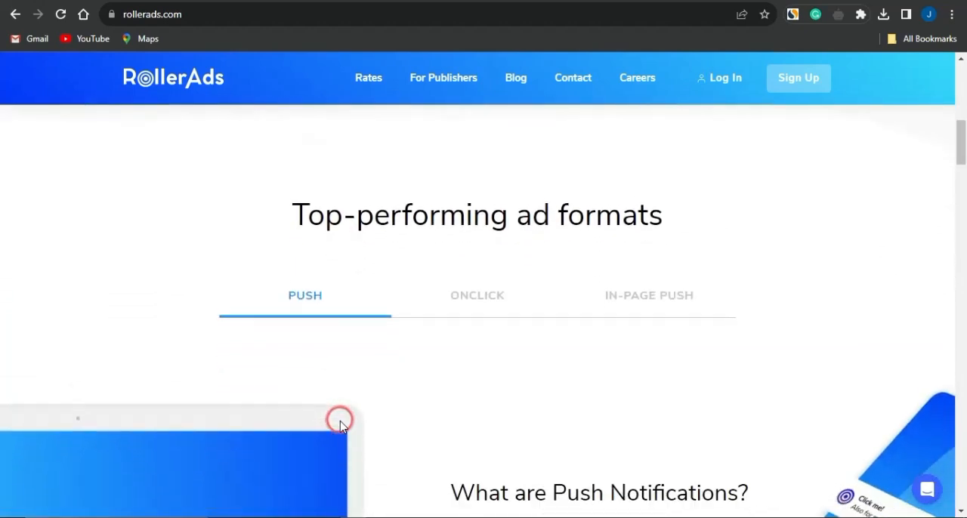
scroll(340, 425, "down", 1)
scroll(341, 423, "down", 1)
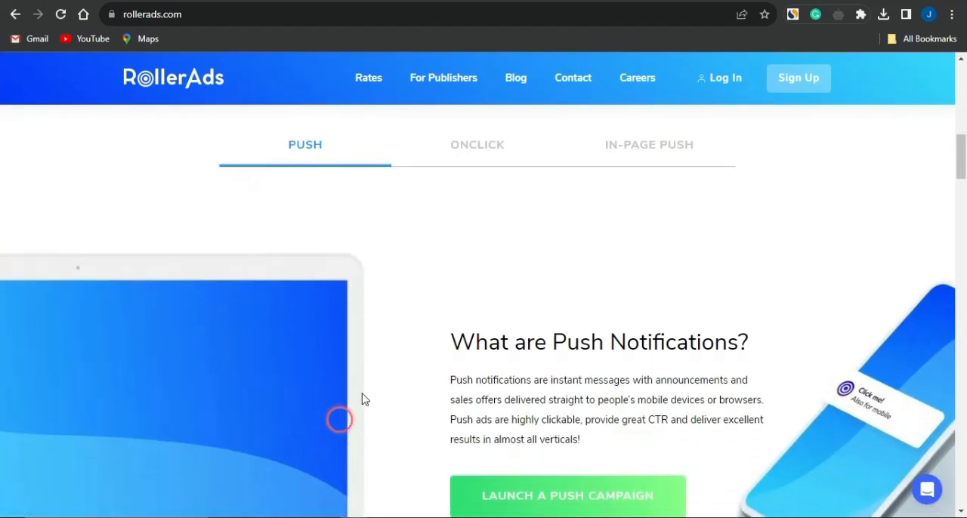
left_click(461, 147)
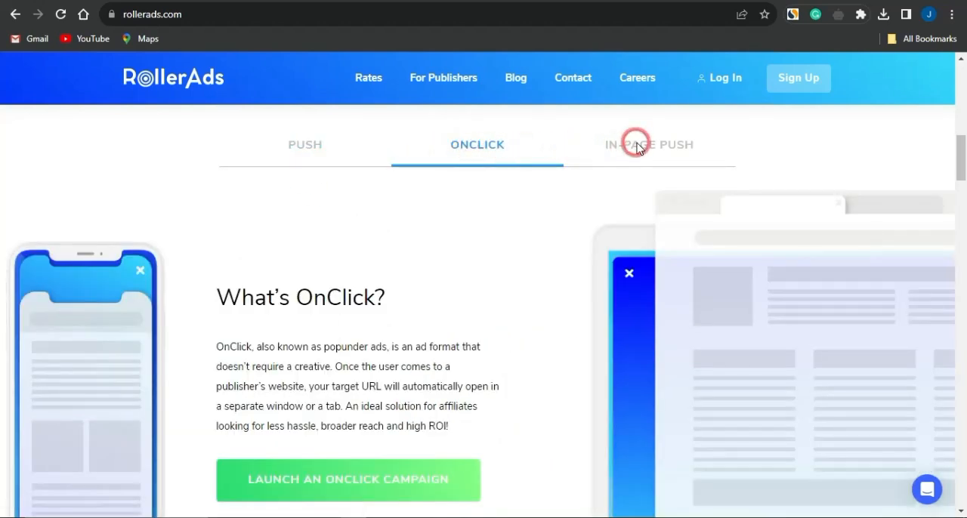
left_click(636, 146)
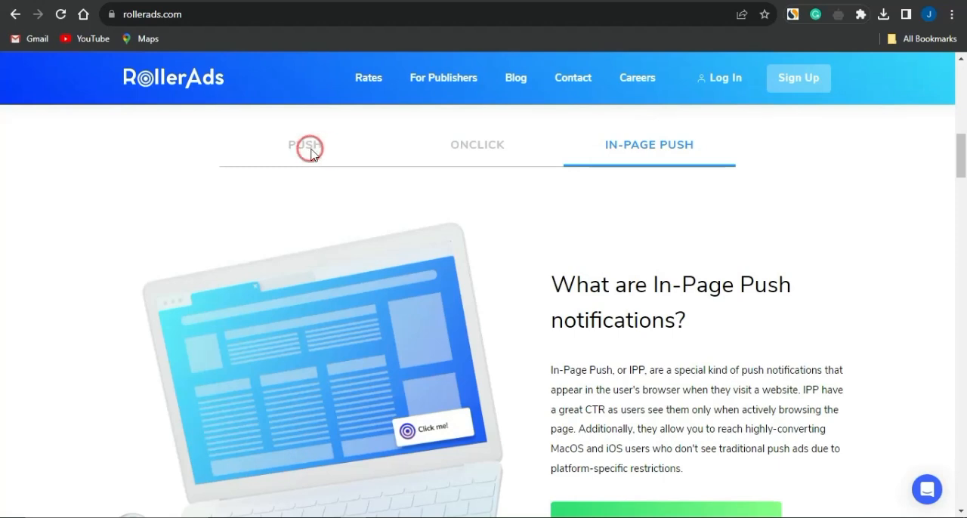
left_click(319, 154)
Step: Review the ad network's benefits, audience statistics and campaign tools further down the home page
scroll(498, 333, "down", 5)
scroll(502, 336, "down", 7)
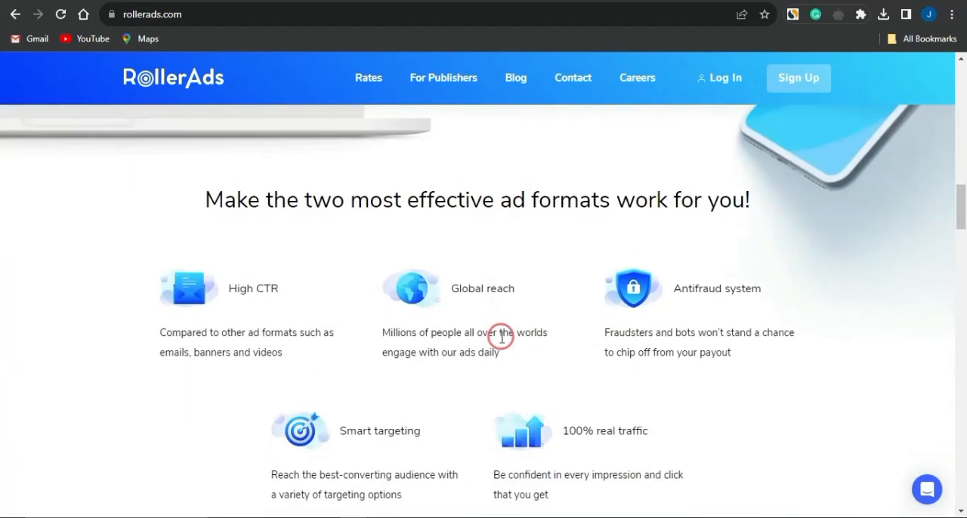
scroll(501, 337, "down", 2)
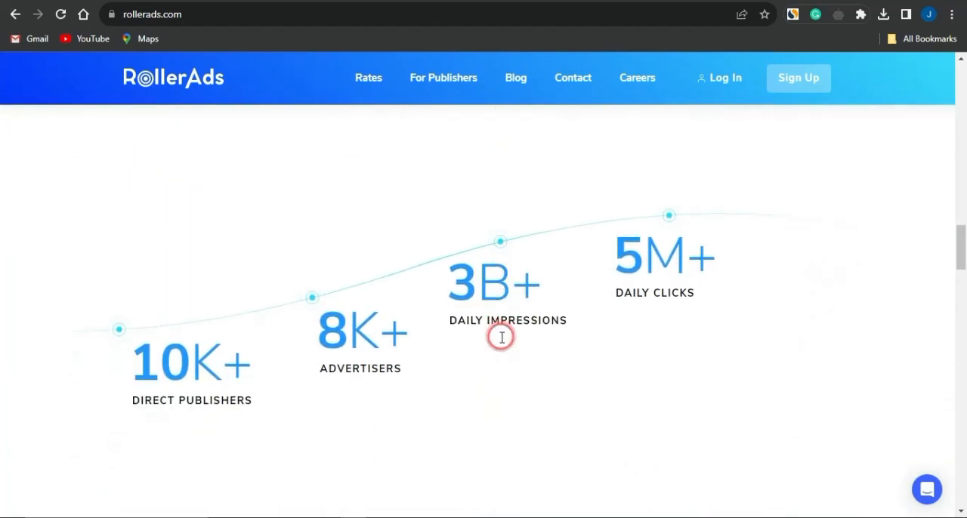
left_click(146, 341)
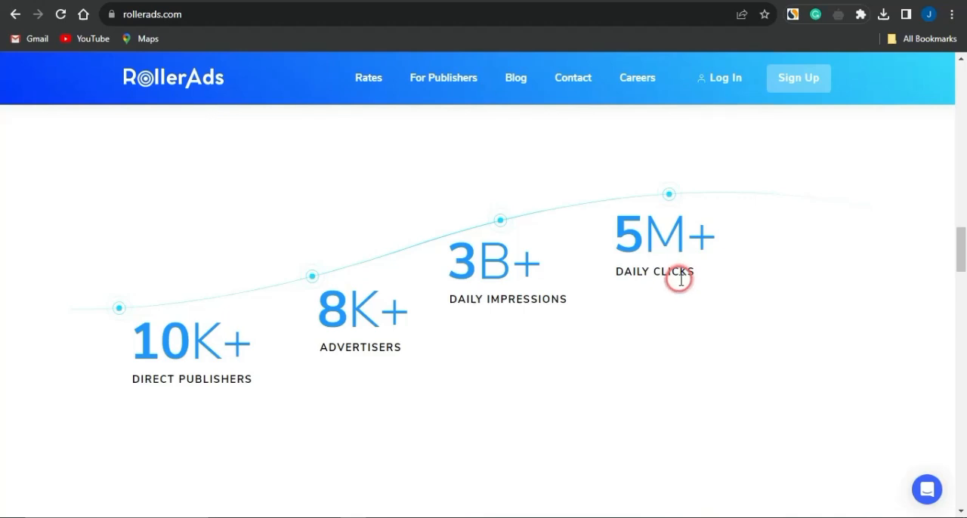
scroll(680, 279, "down", 6)
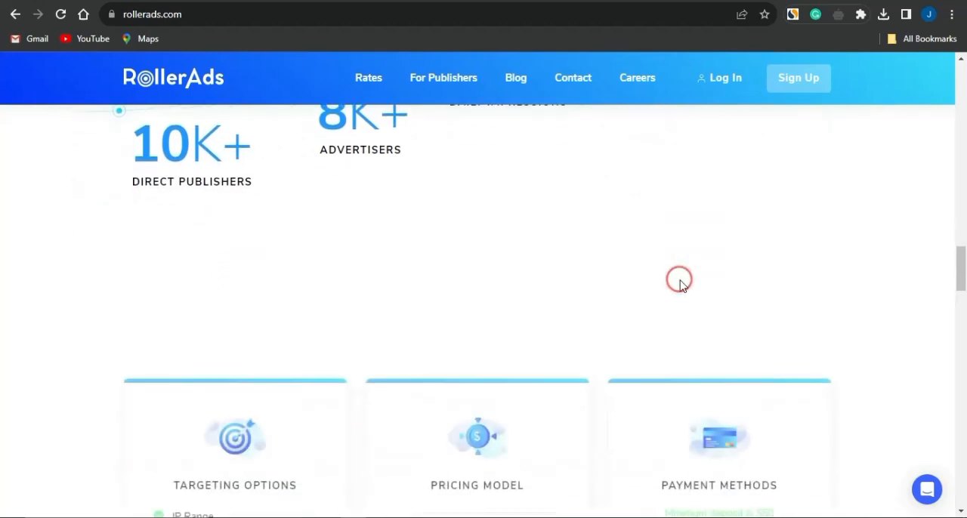
scroll(680, 281, "down", 10)
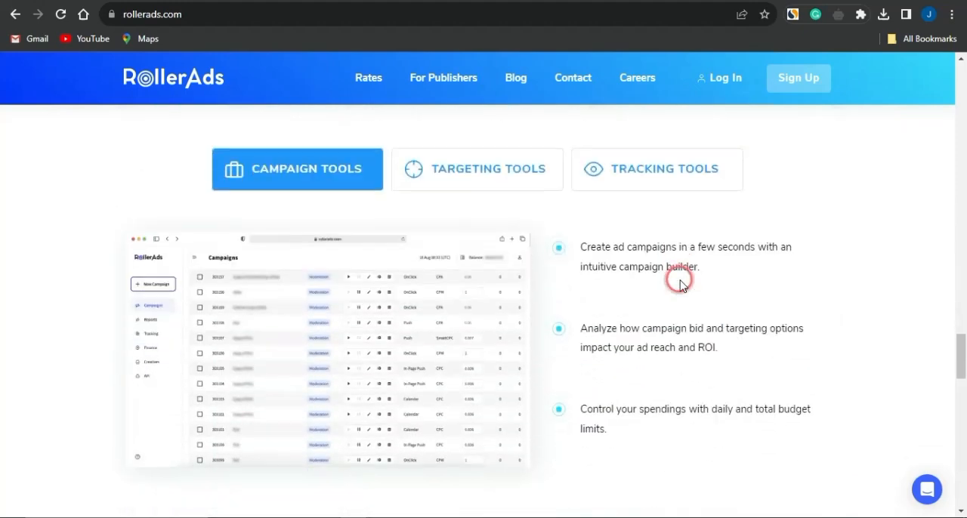
scroll(680, 283, "down", 4)
scroll(677, 279, "up", 15)
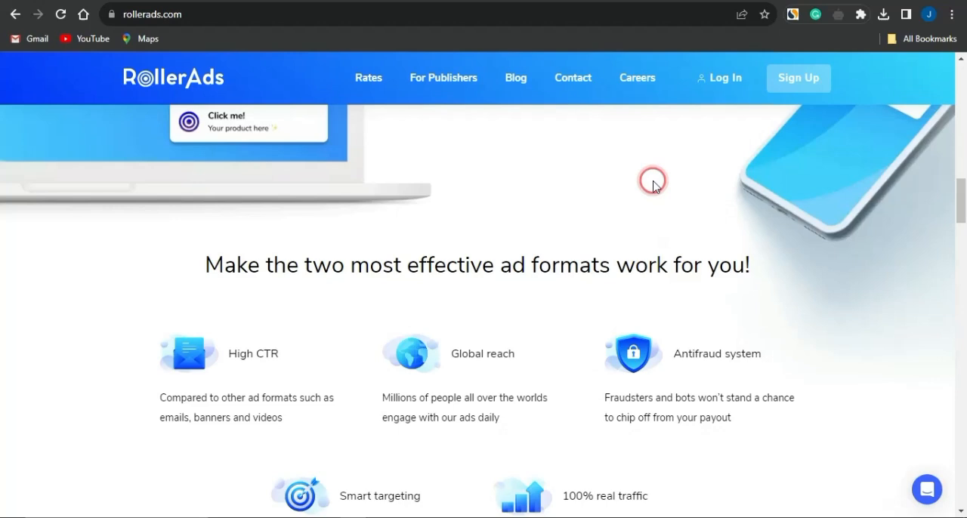
Step: Open the RollerAds traffic rates and filter the average daily clicks by the country United States
left_click(809, 83)
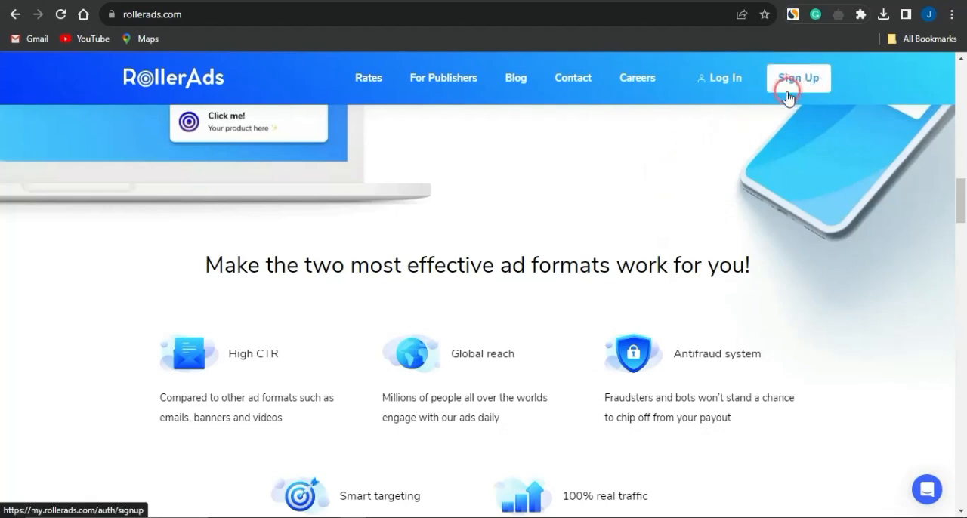
left_click(381, 78)
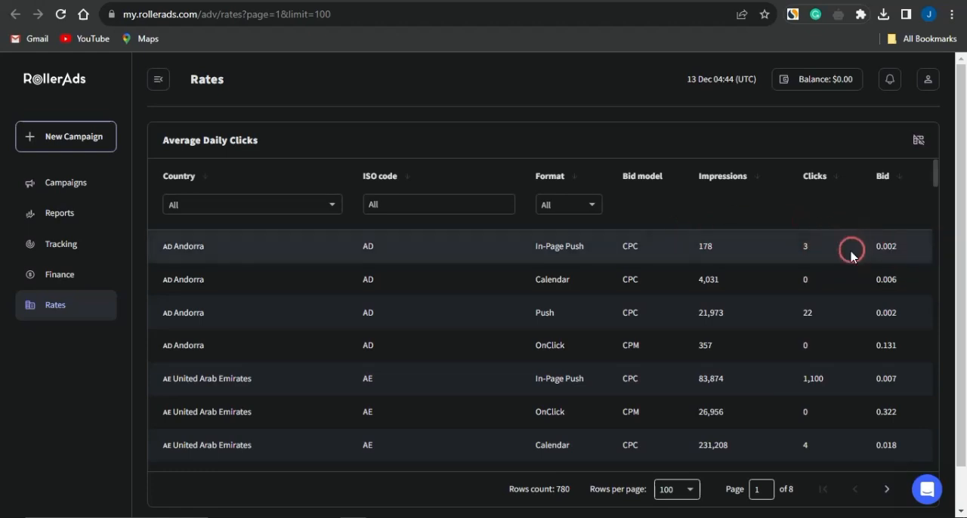
left_click(259, 204)
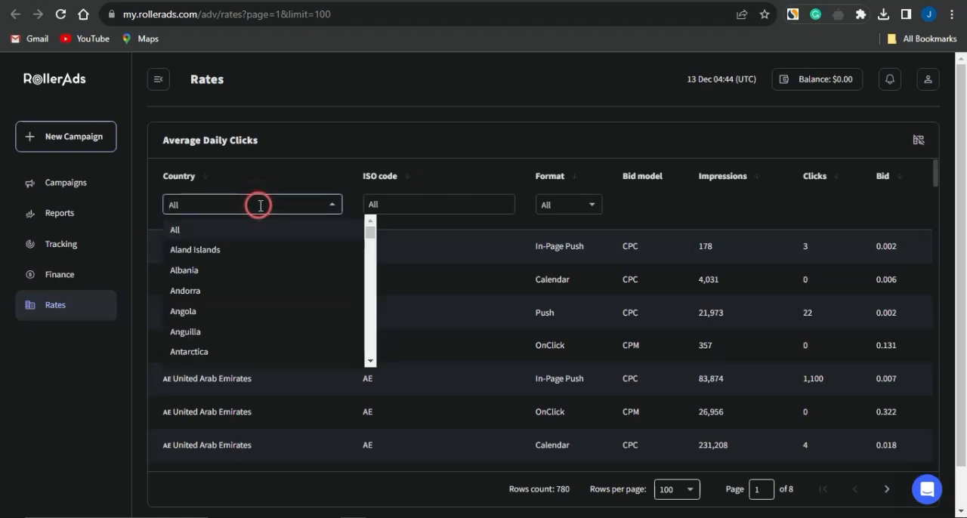
type("united")
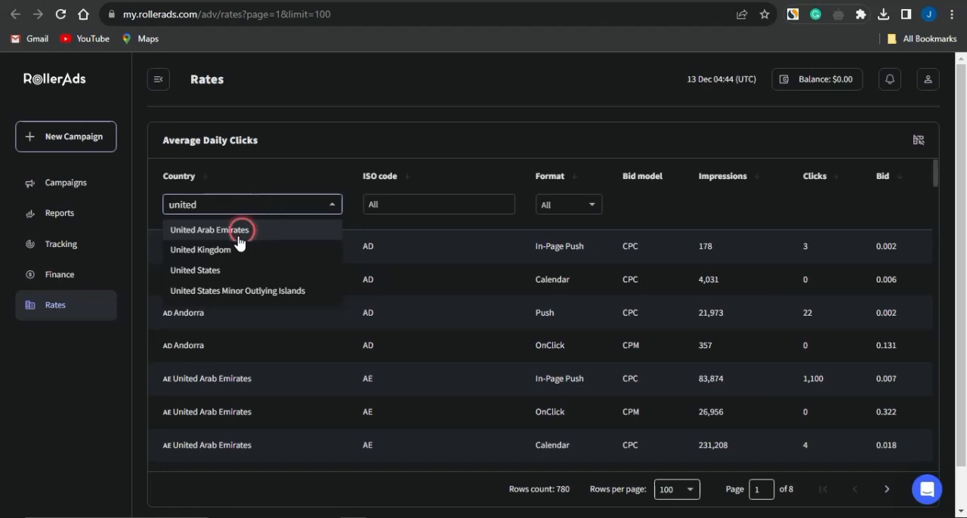
left_click(217, 270)
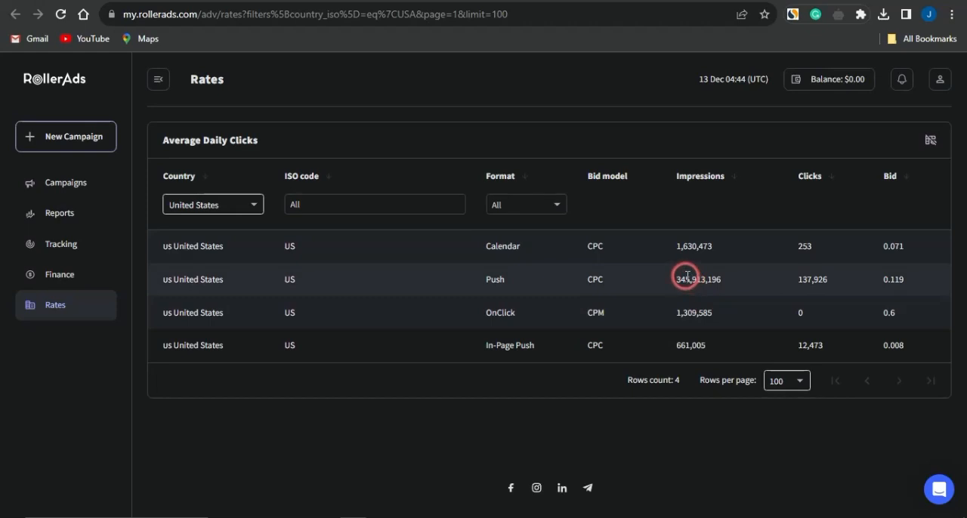
Step: Highlight the impressions and clicks figures of the Push format in the United States rates
left_click_drag(674, 281, 725, 282)
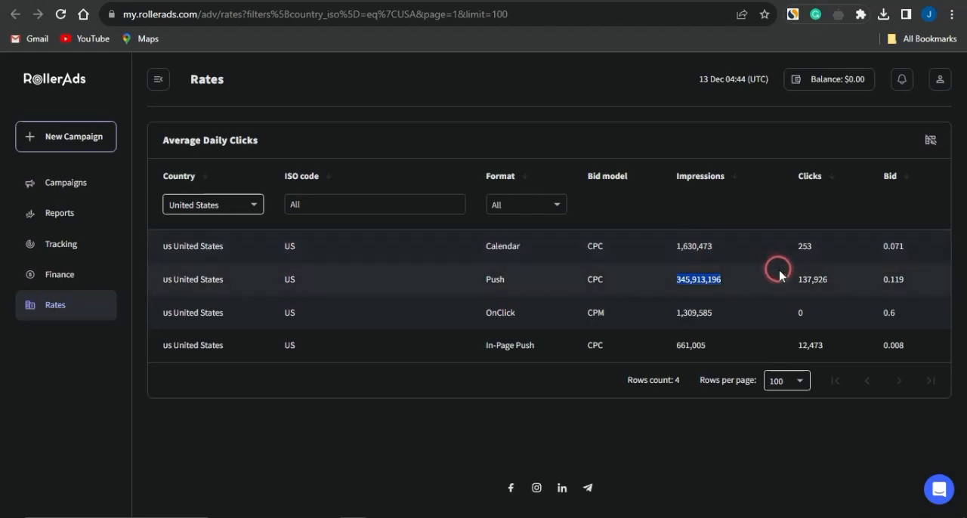
left_click_drag(793, 279, 855, 282)
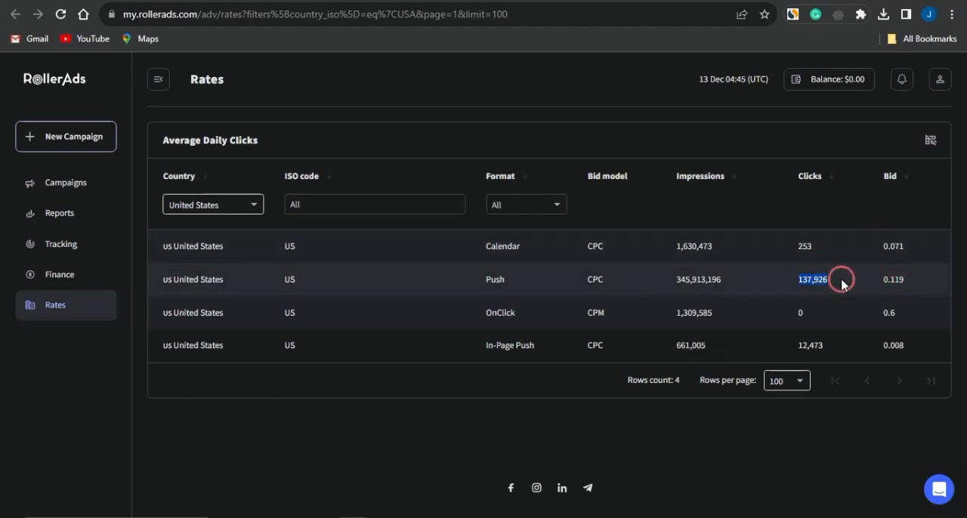
left_click(609, 430)
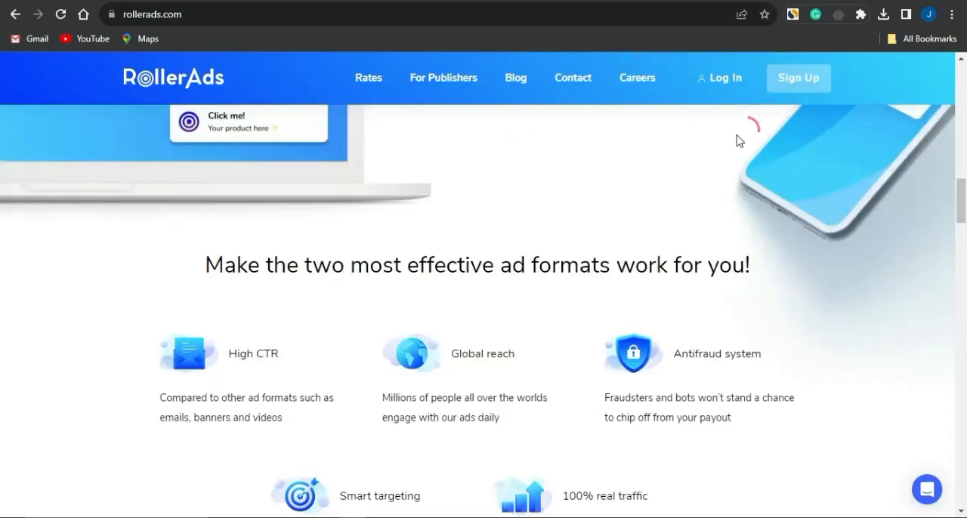
Step: Log in to the advertiser account and start a new campaign with the Push format and the CPC bid model
left_click(702, 78)
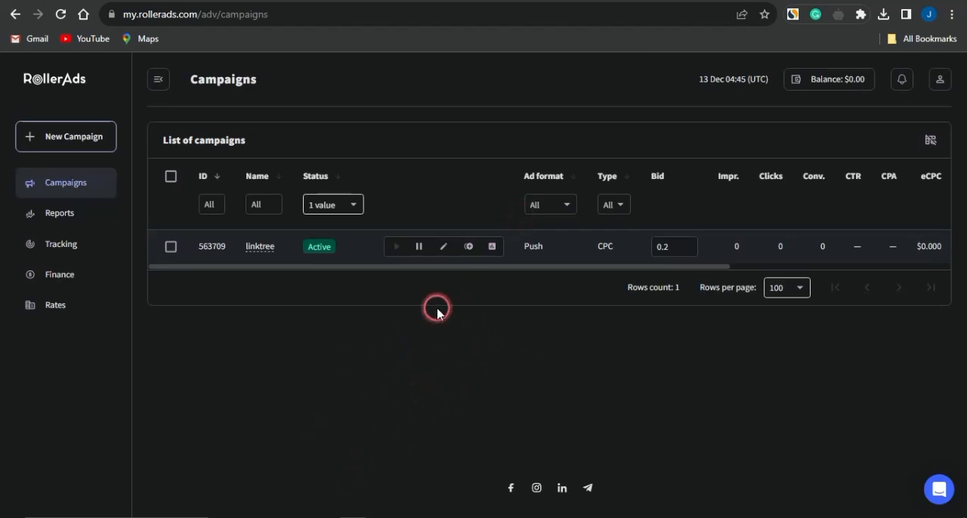
left_click(78, 140)
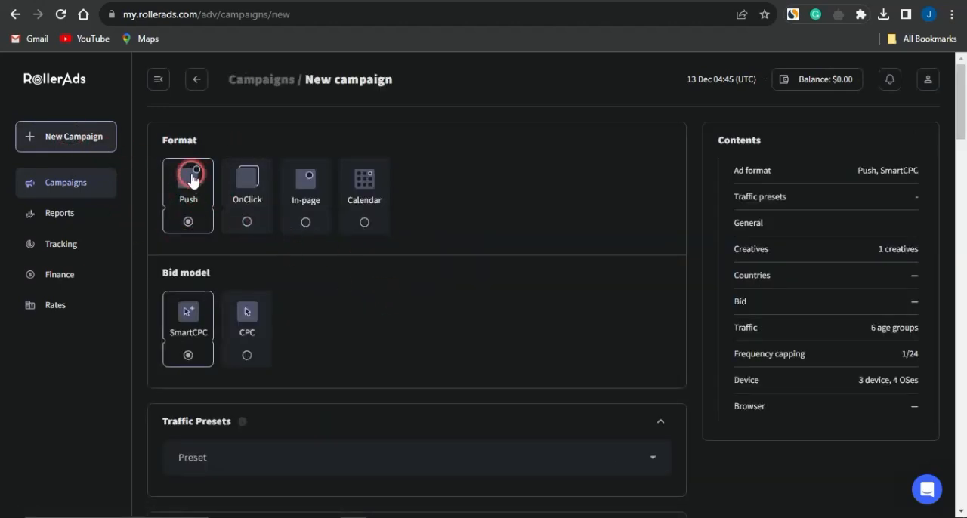
left_click(242, 326)
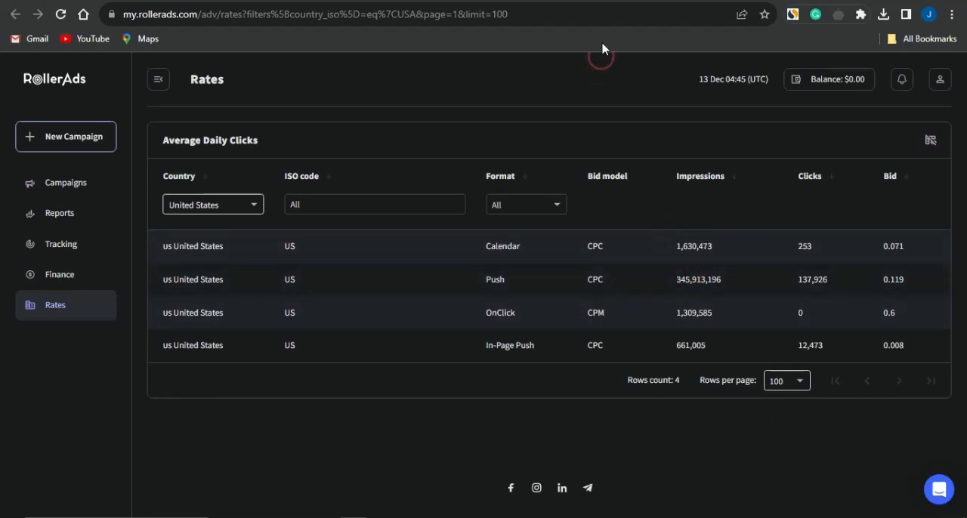
key("ctrl+shift+Tab")
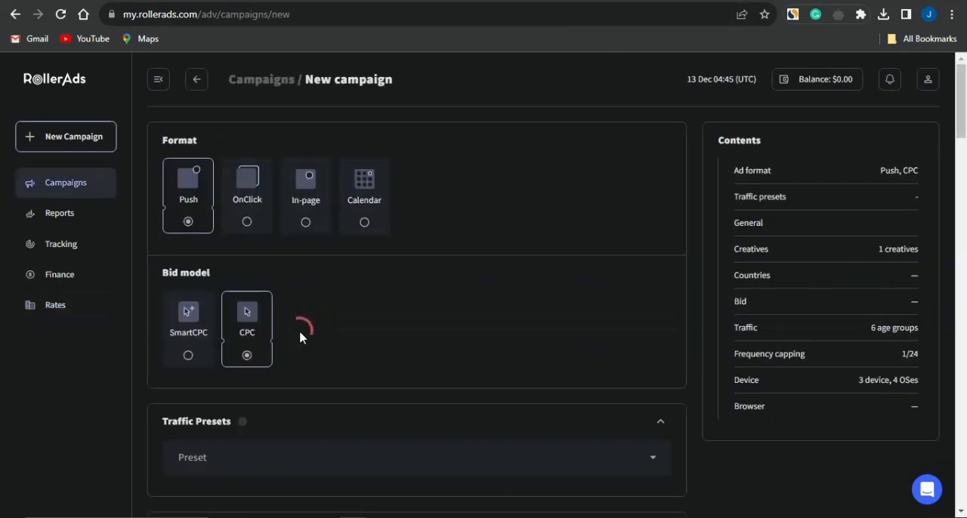
scroll(303, 367, "down", 3)
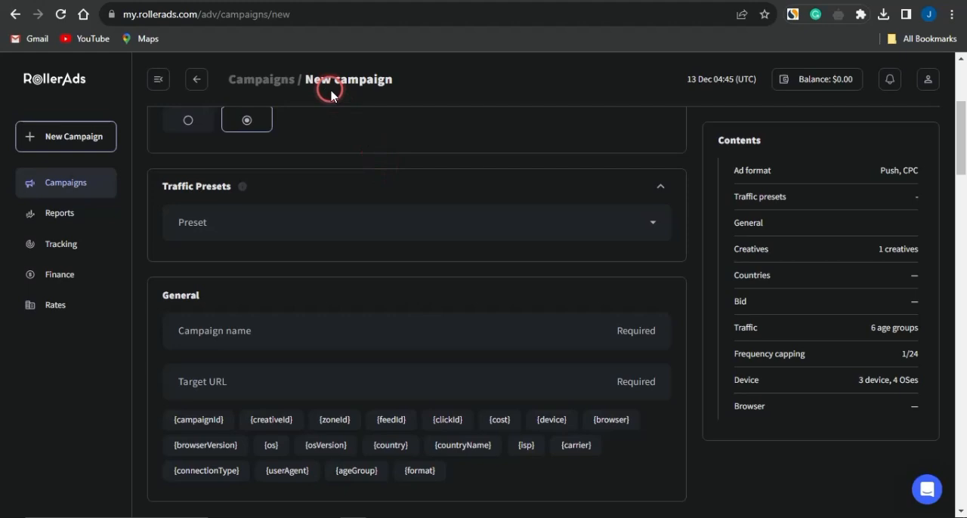
Step: Switch to CPAGrip and go to the My Offers list among the offer tools
left_click(219, 1)
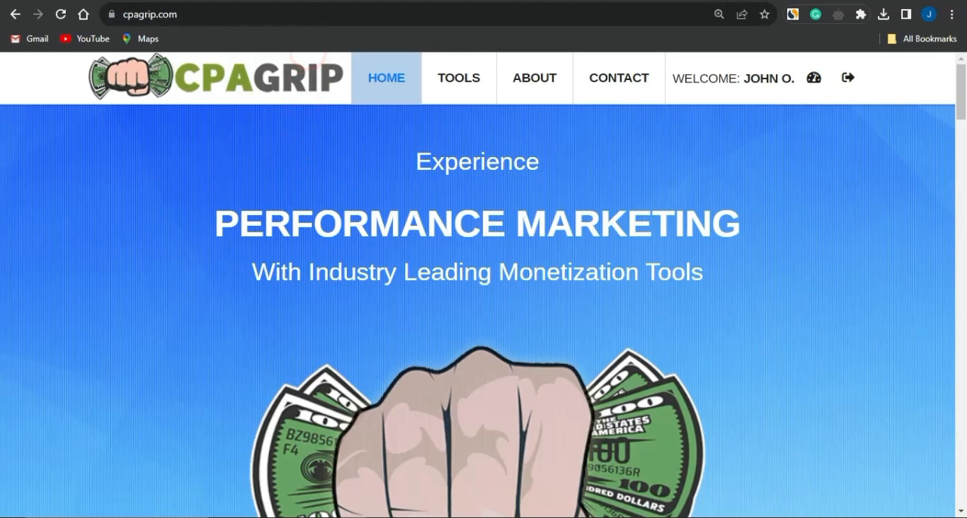
left_click(326, 2)
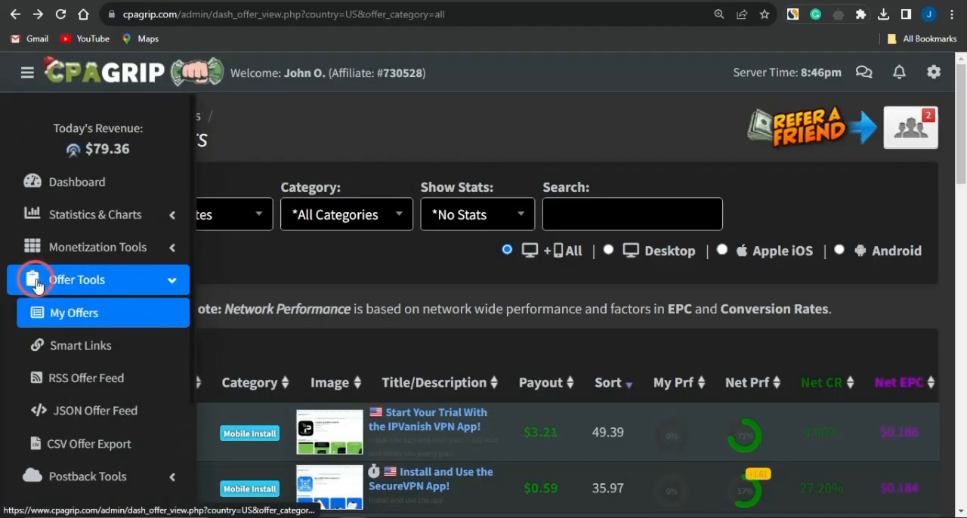
left_click(72, 279)
left_click(91, 281)
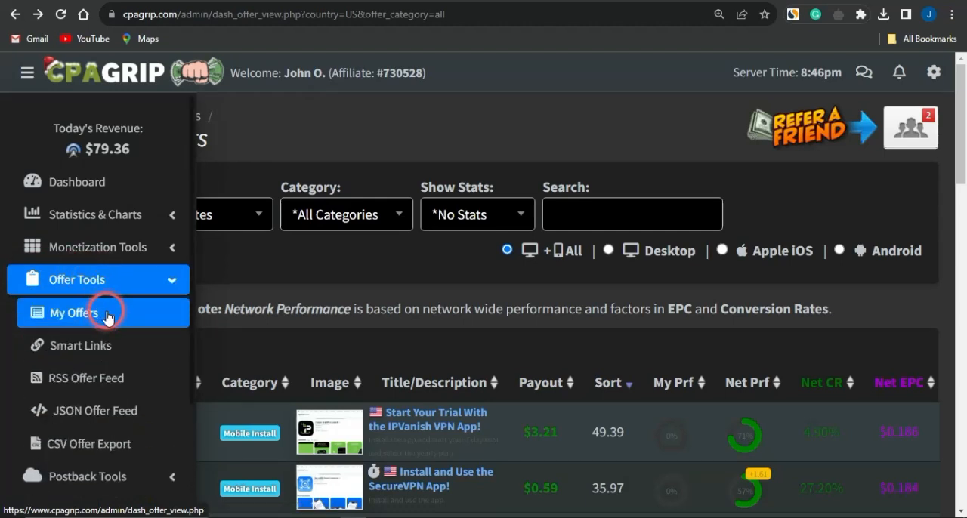
left_click(259, 215)
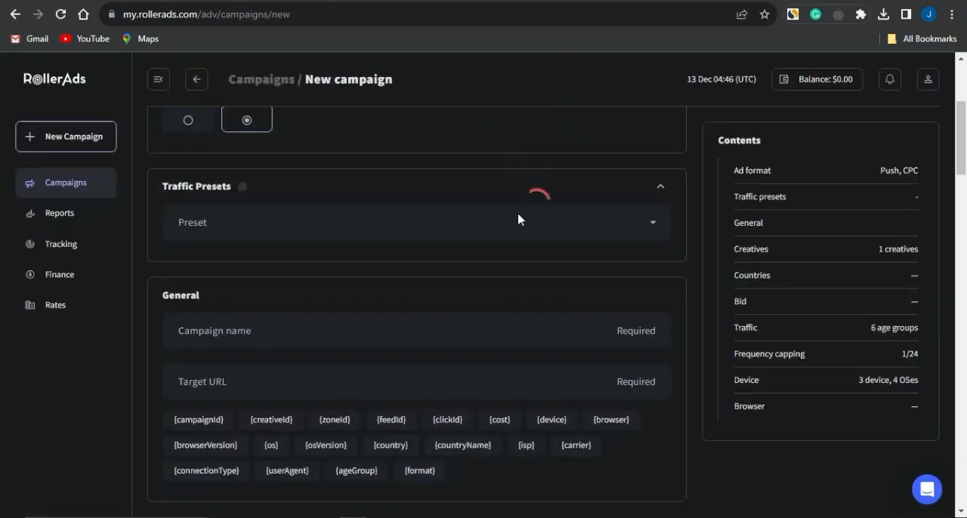
left_click(496, 89)
left_click(285, 1)
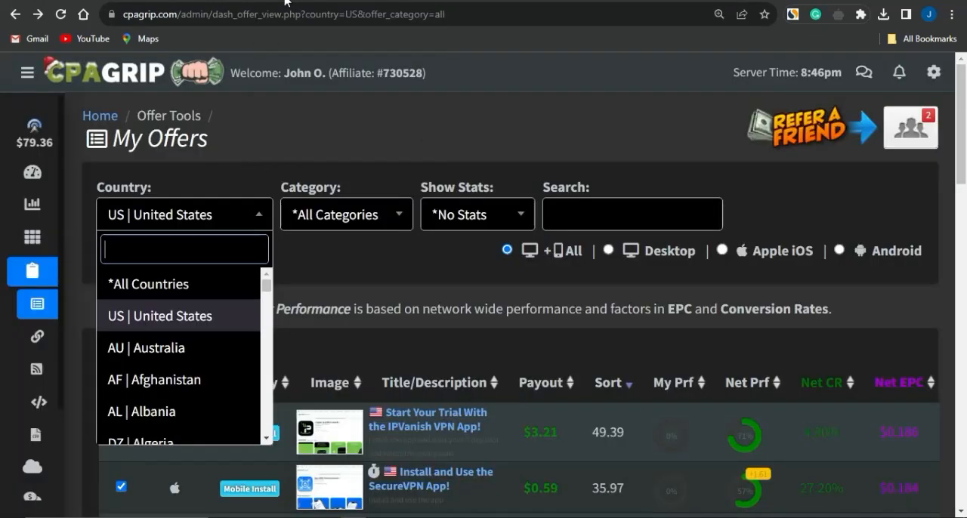
left_click(299, 288)
Step: Open the details of the "Spend $100 Towards Wingstop!" offer in the My Offers list
left_click(423, 354)
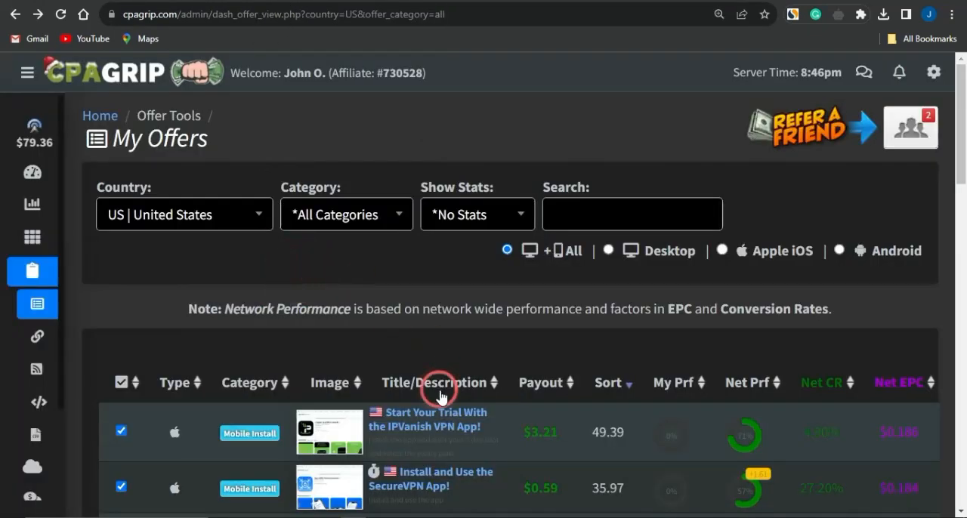
scroll(441, 377, "down", 6)
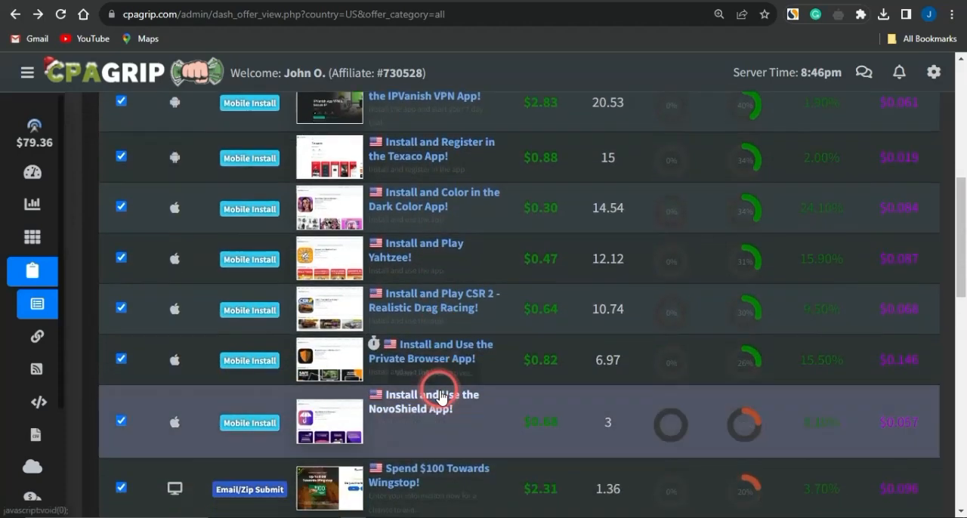
scroll(444, 397, "down", 2)
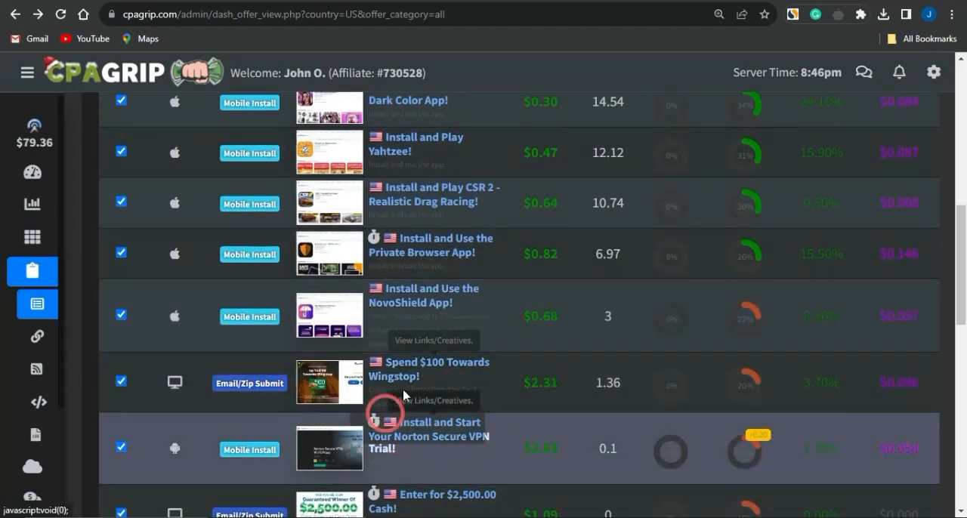
left_click(418, 371)
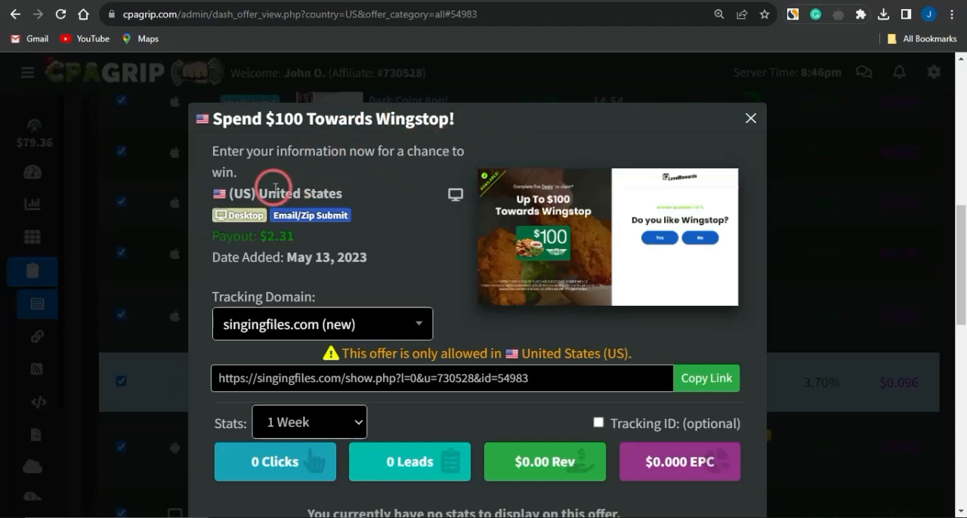
Step: Highlight the Wingstop offer's country, payout and $100 reward, and copy its singingfiles.com tracking link
left_click_drag(258, 191, 354, 186)
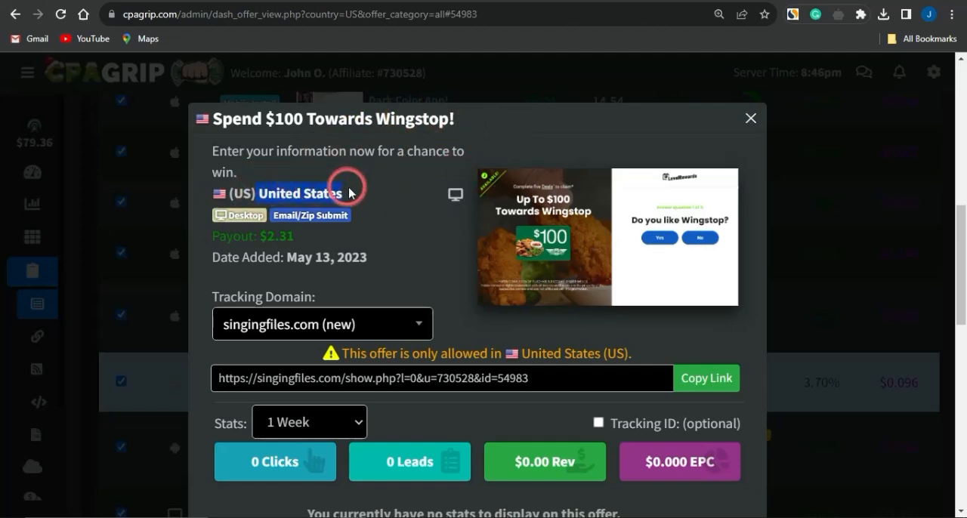
left_click_drag(209, 222, 374, 229)
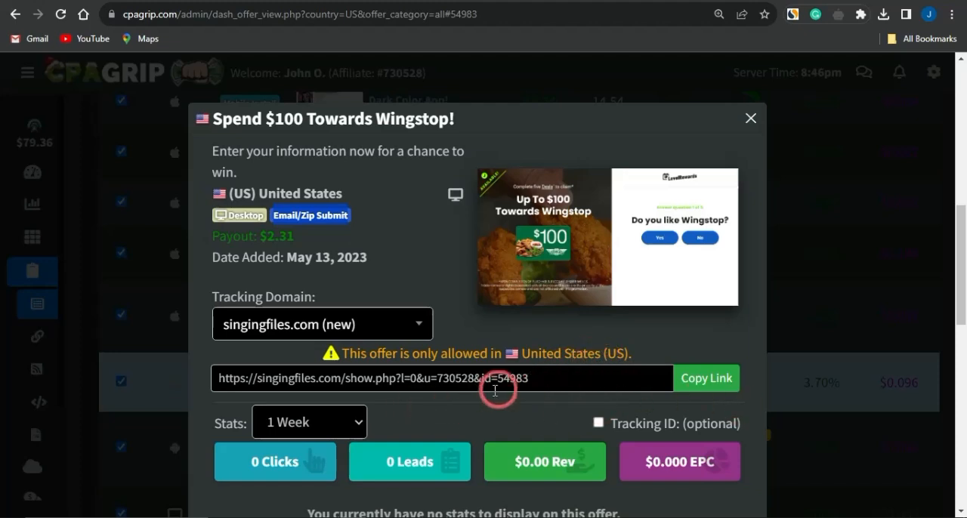
left_click(683, 374)
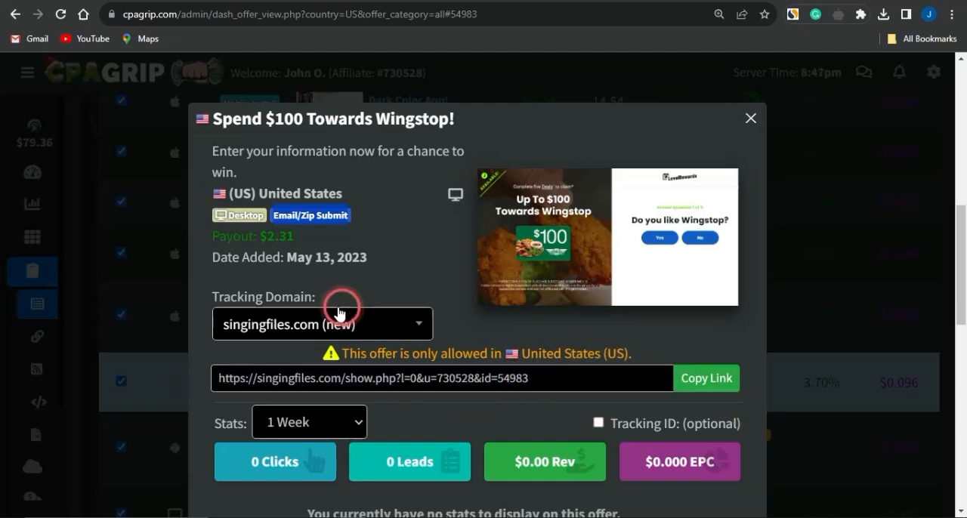
left_click_drag(261, 235, 356, 235)
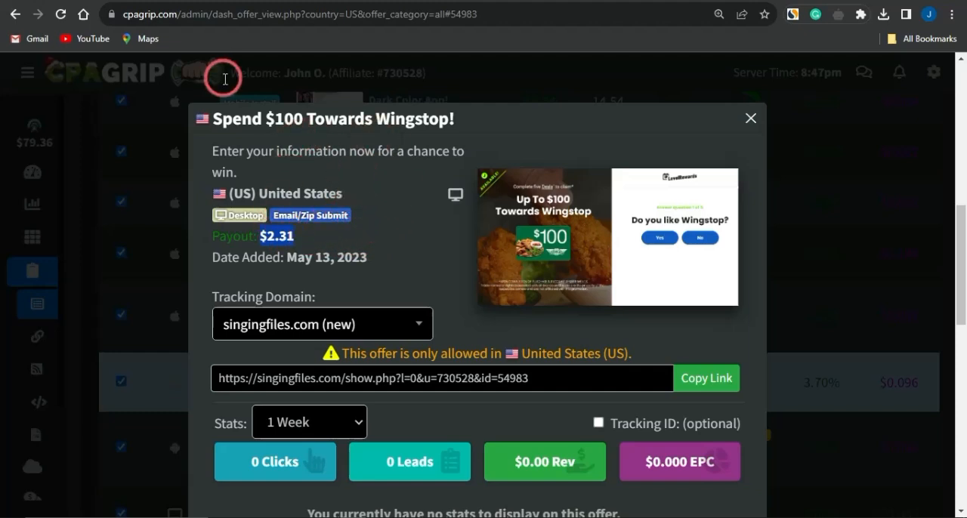
left_click_drag(266, 119, 309, 115)
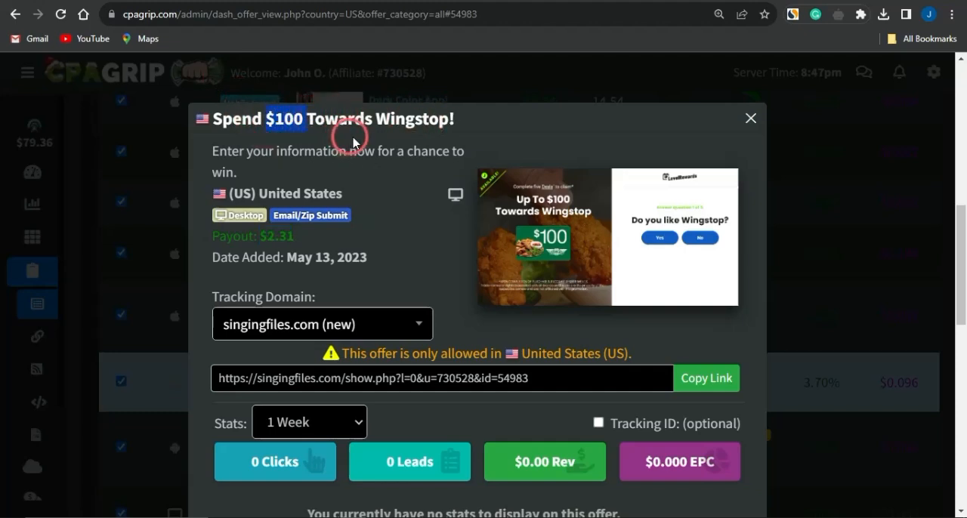
left_click(704, 377)
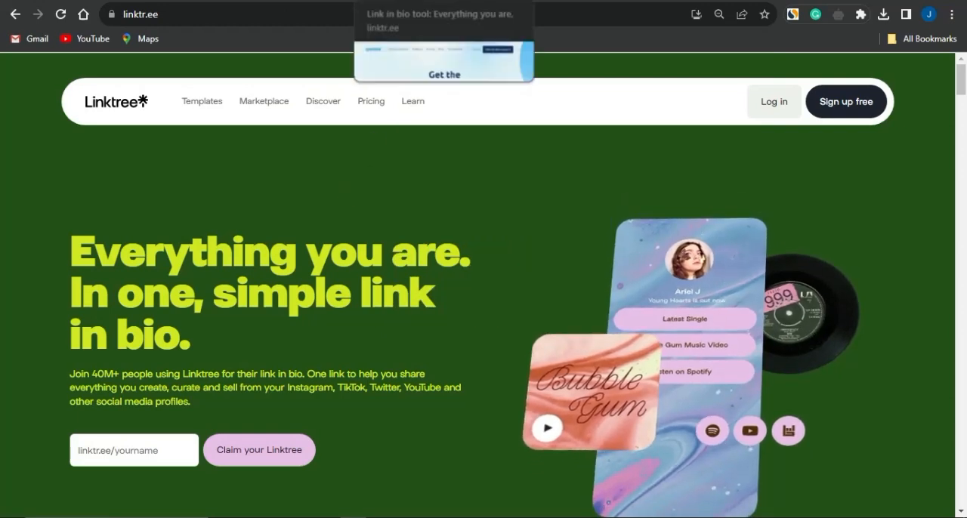
Step: Switch to the OJ Marketing channel on YouTube and search its videos for "landing page"
left_click(431, 2)
left_click(431, 3)
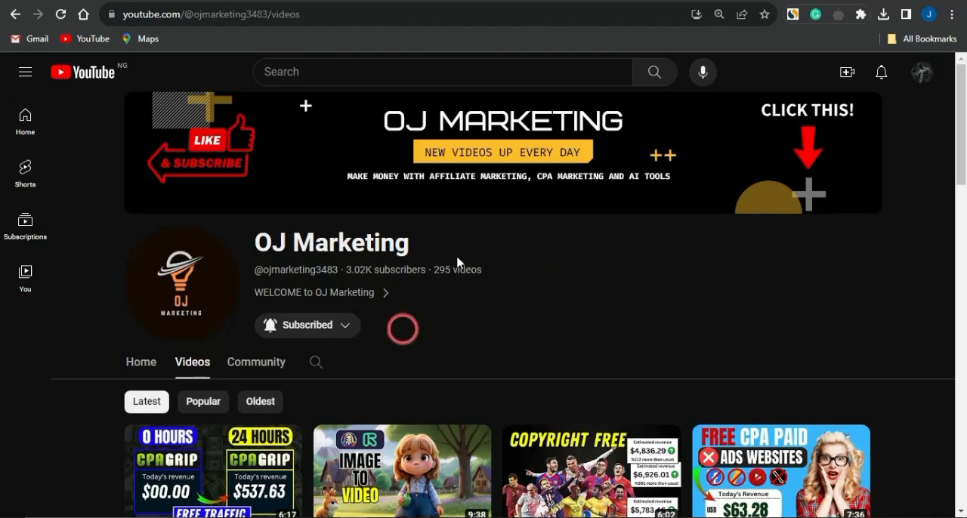
left_click(317, 363)
type("landing page")
key("Return")
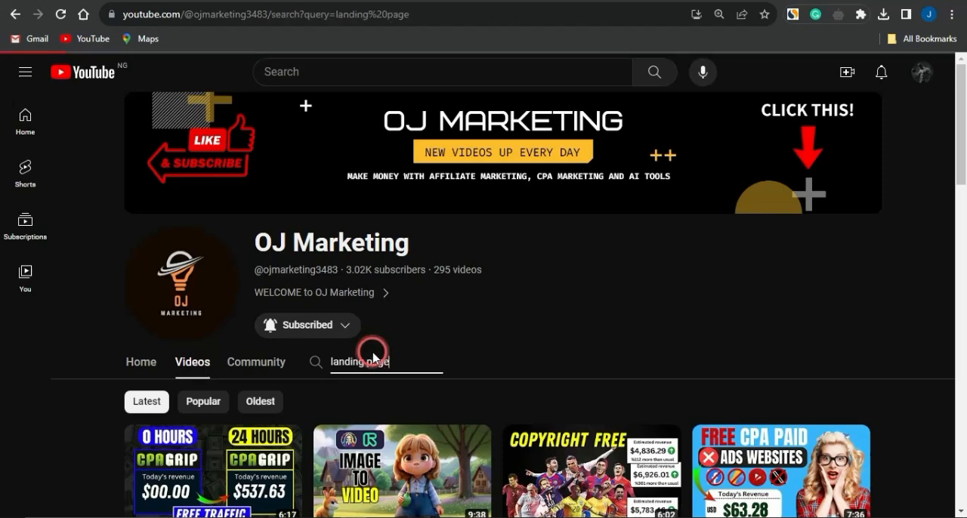
Step: Look through the channel's landing page tutorials for the different page builders they cover
scroll(525, 341, "down", 1)
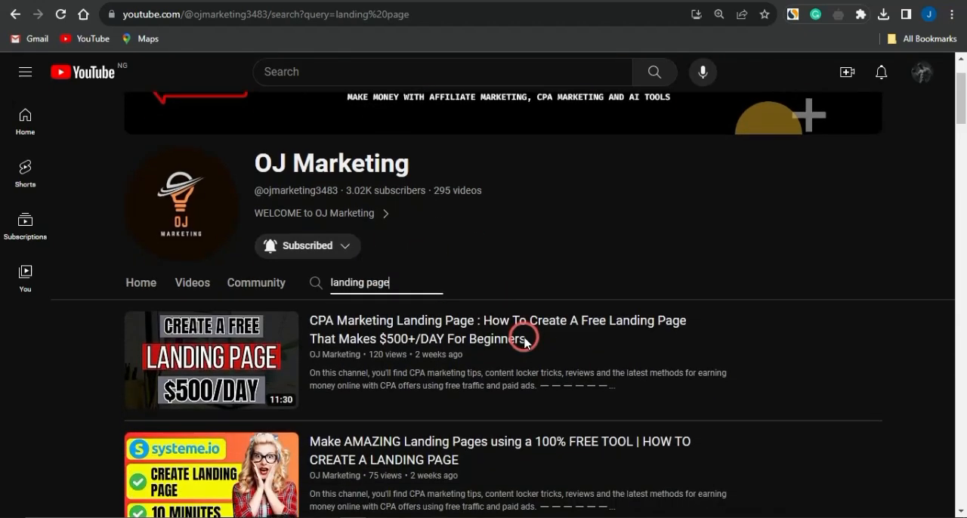
scroll(525, 341, "down", 1)
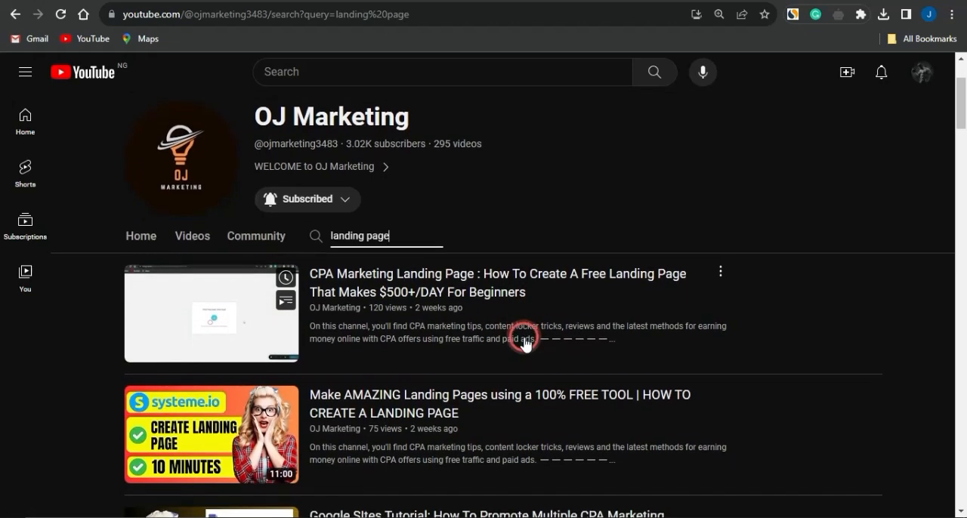
scroll(525, 342, "down", 1)
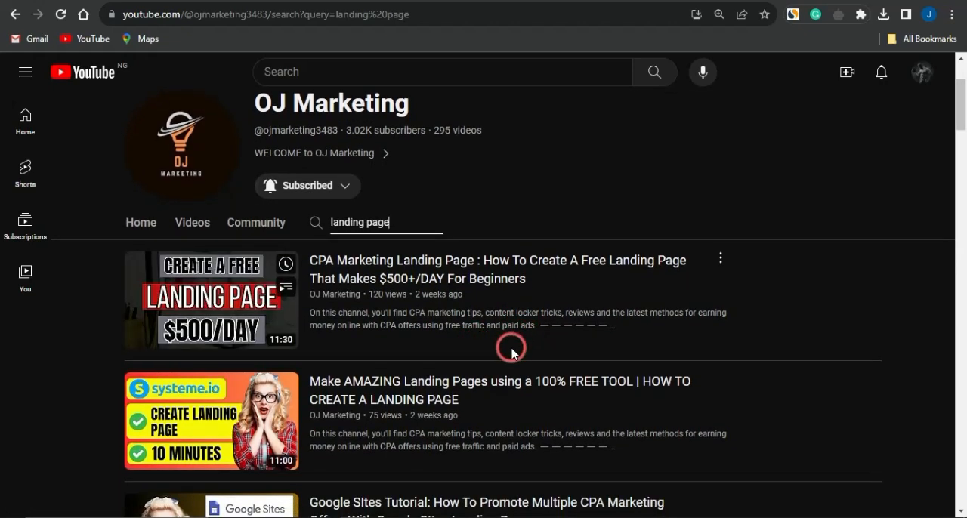
scroll(512, 352, "down", 2)
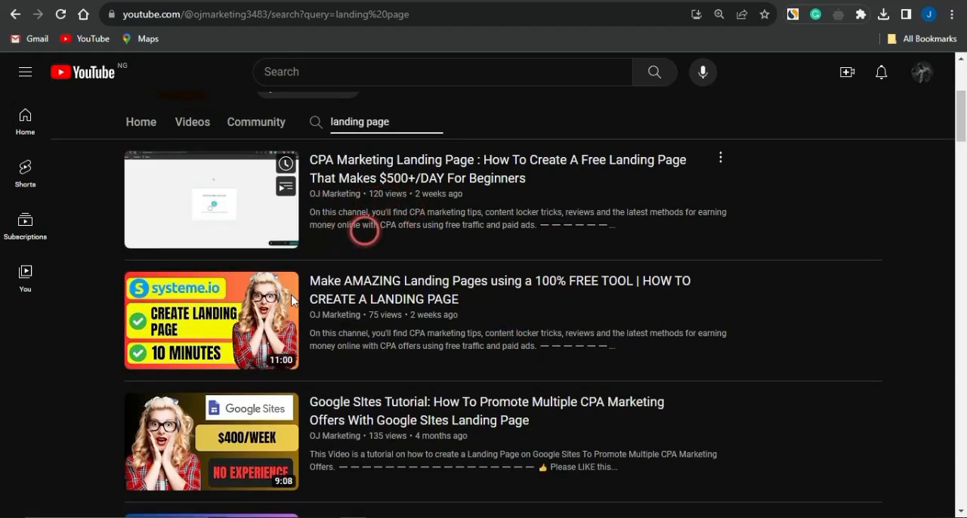
scroll(315, 344, "down", 3)
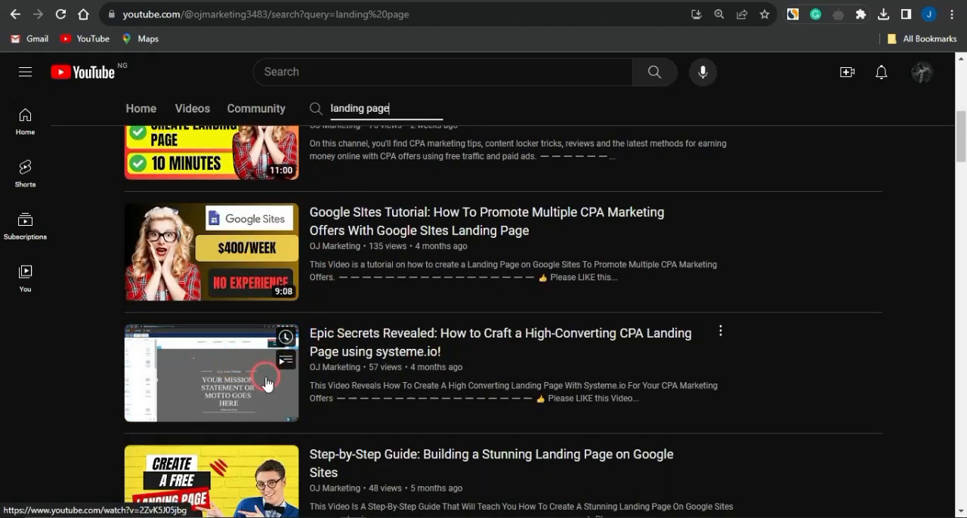
scroll(266, 383, "down", 3)
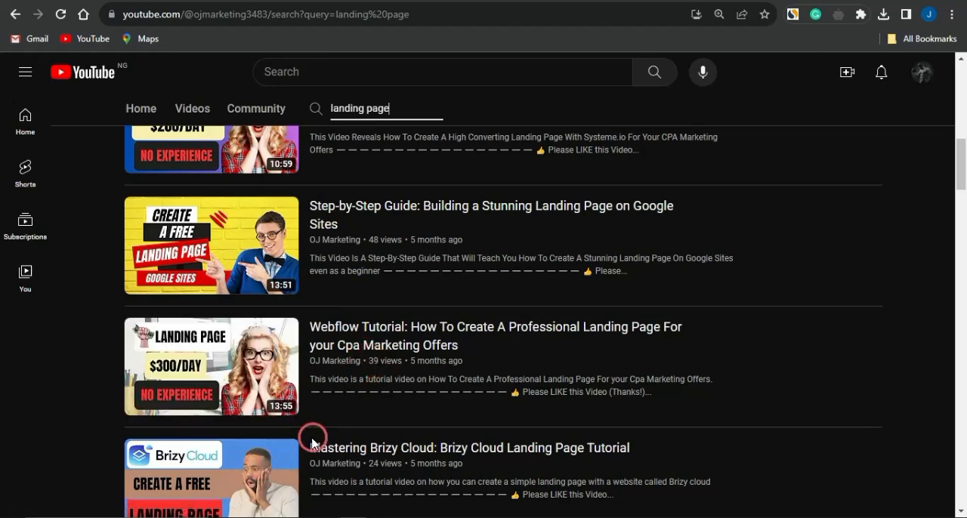
scroll(671, 385, "up", 1)
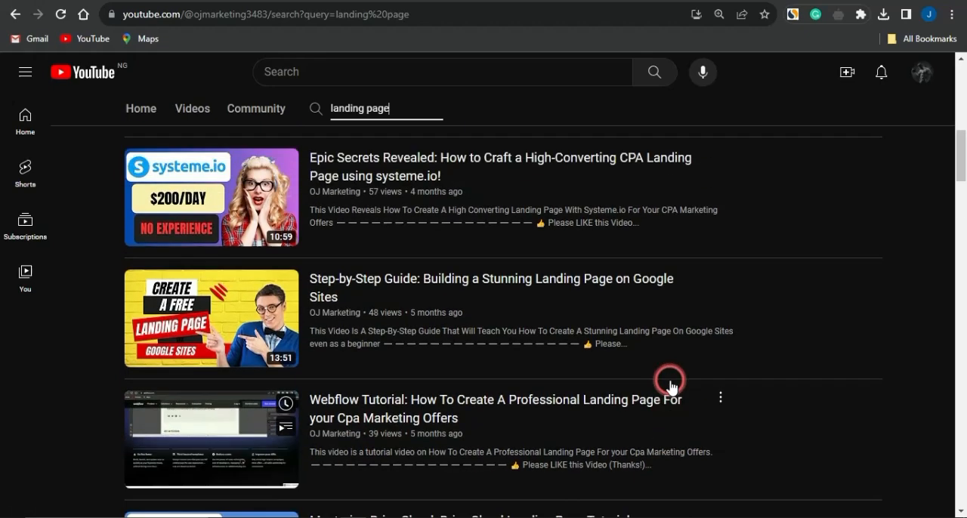
scroll(670, 382, "up", 8)
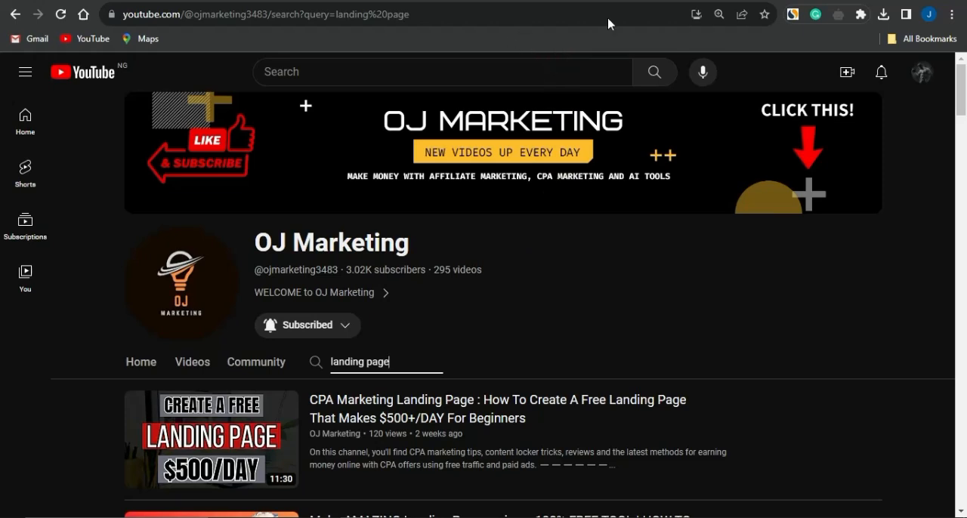
Step: Switch back to the new RollerAds campaign and set its traffic preset to AU | Mobile | Sweepstakes
left_click(662, 0)
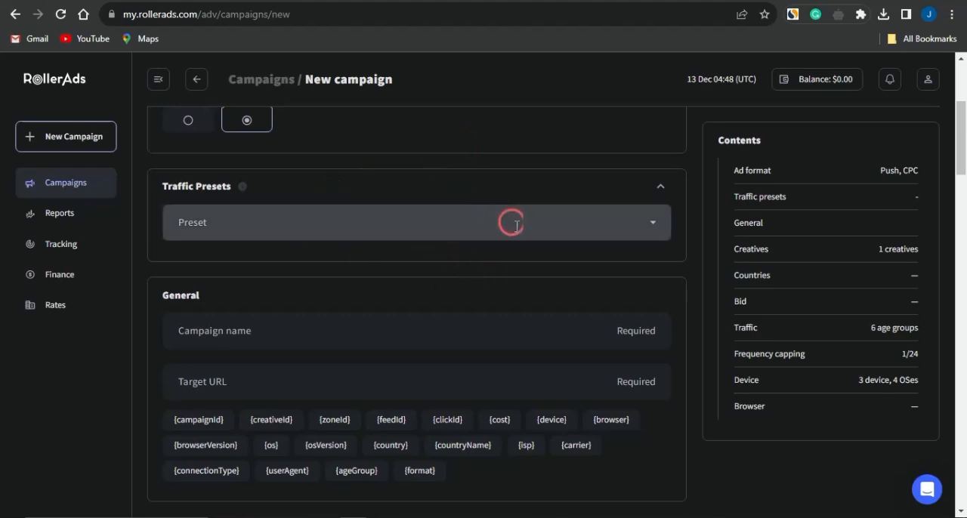
scroll(527, 255, "up", 1)
scroll(527, 259, "down", 1)
scroll(526, 255, "up", 2)
scroll(526, 254, "down", 2)
left_click(597, 228)
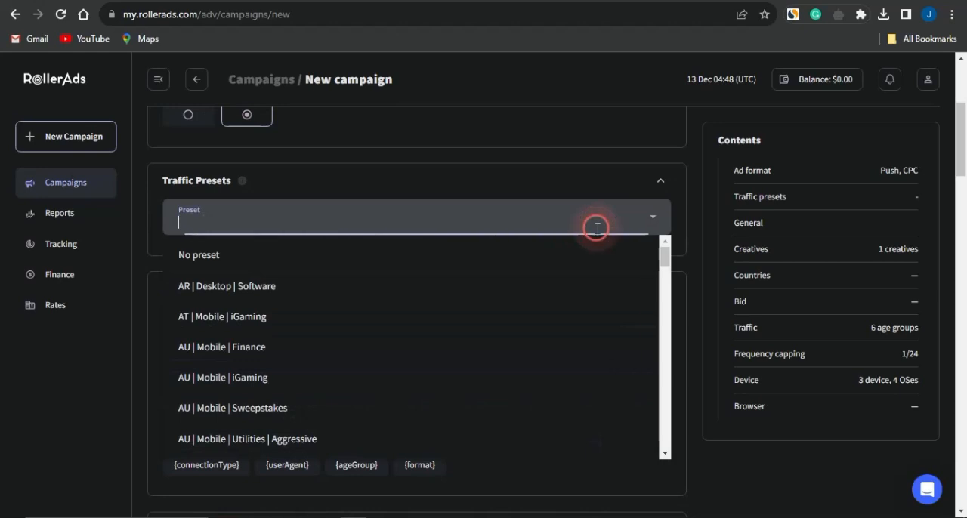
left_click(287, 409)
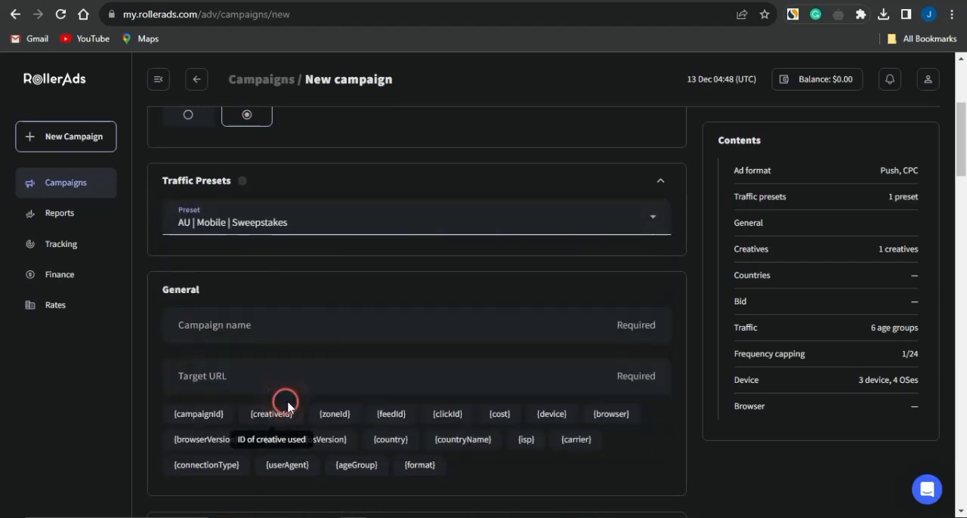
Step: Name the campaign "cpa offer" and paste the copied CPAGrip offer link as the target URL
scroll(508, 249, "down", 2)
scroll(473, 177, "up", 1)
left_click(526, 238)
type("offer")
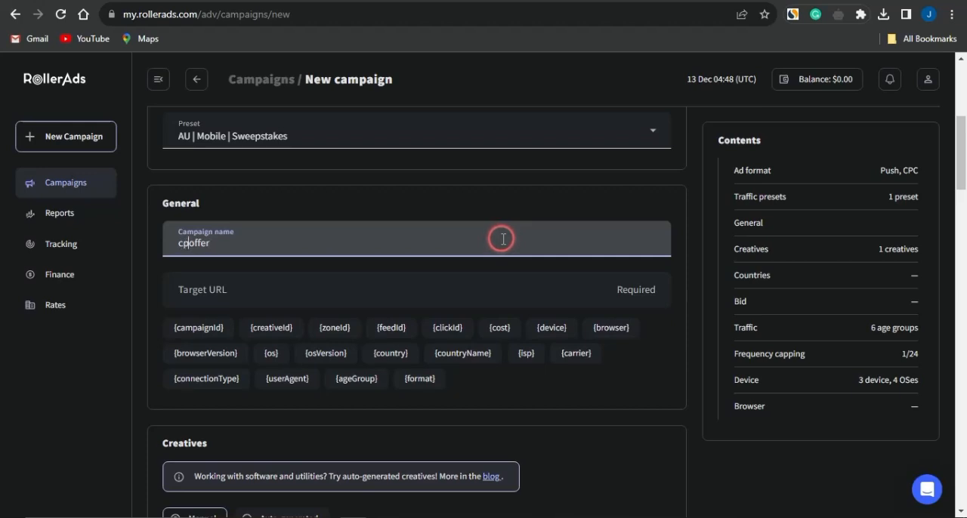
left_click(367, 300)
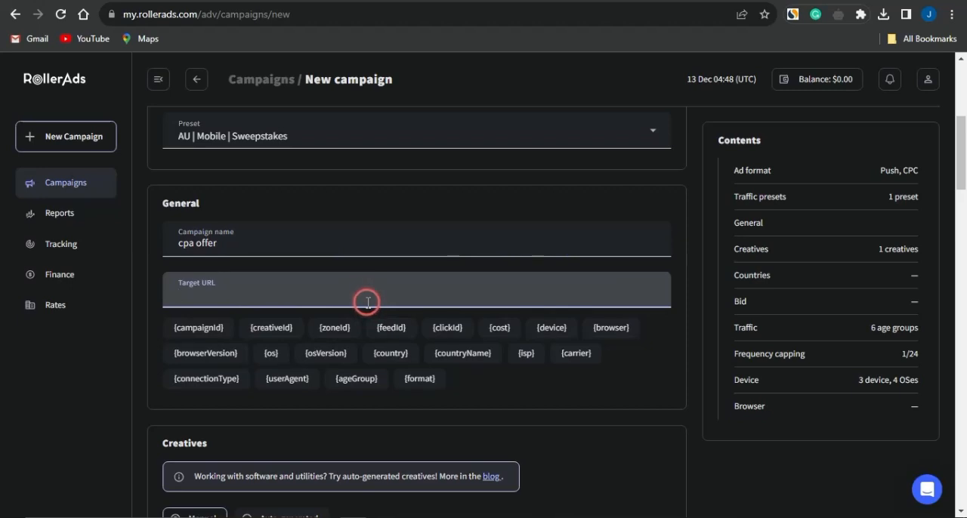
type("https://singingfiles.com/show.php?l=0&u=730528&id=54983")
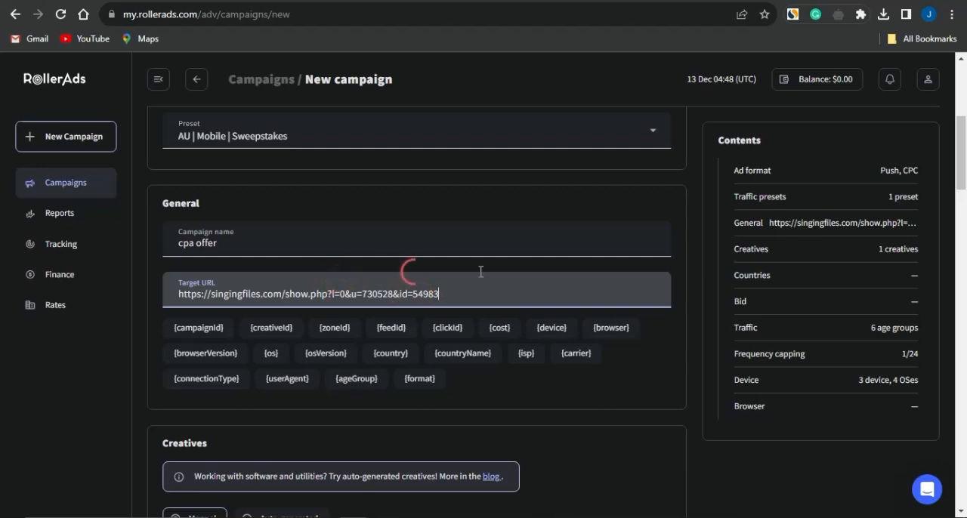
Step: Copy the Wingstop offer's title and save its image from CPAGrip, then paste "Spend $100 Towards Wingstop!" as the RollerAds creative's title
scroll(385, 282, "down", 3)
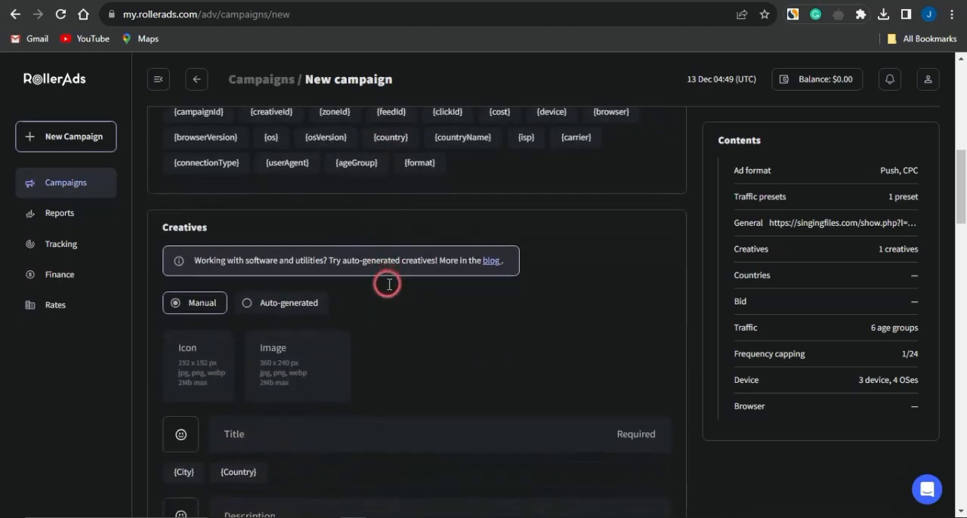
scroll(387, 283, "down", 1)
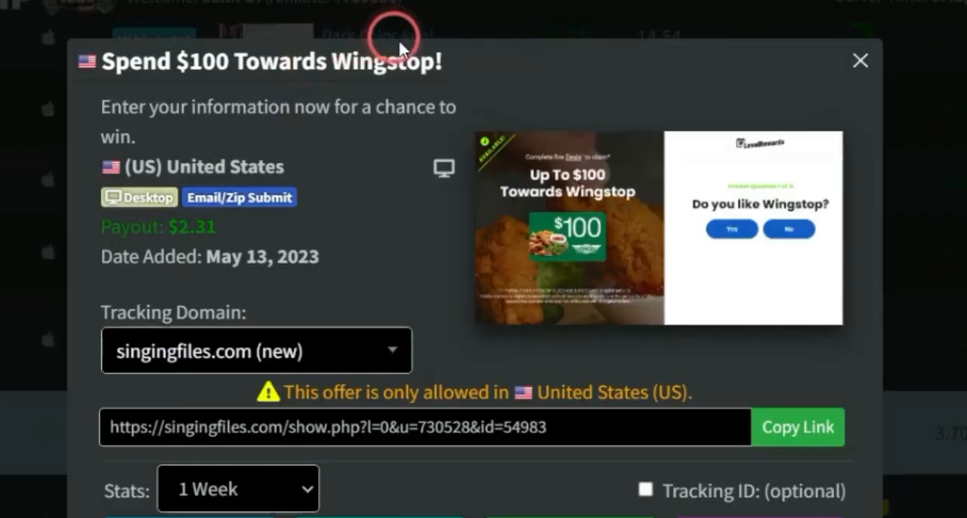
left_click_drag(460, 60, 110, 72)
key("ctrl+c")
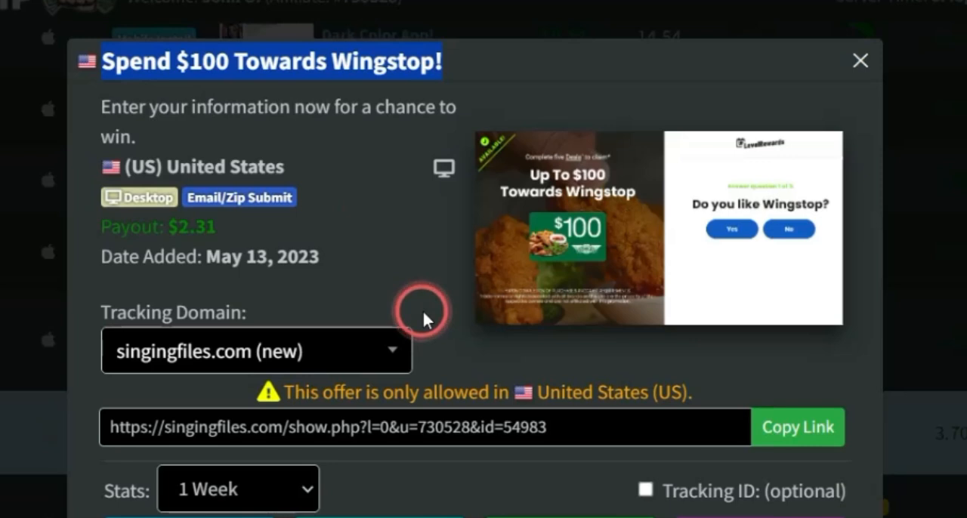
right_click(574, 233)
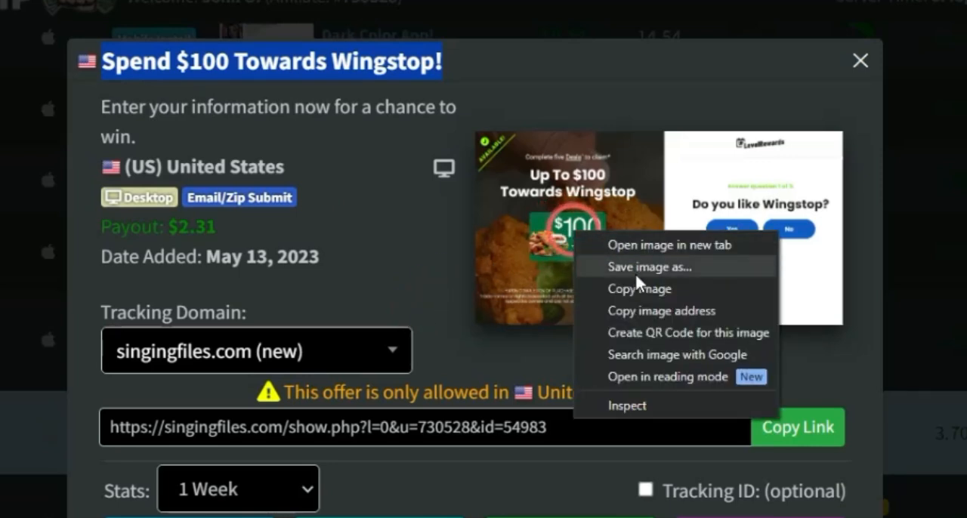
left_click(403, 265)
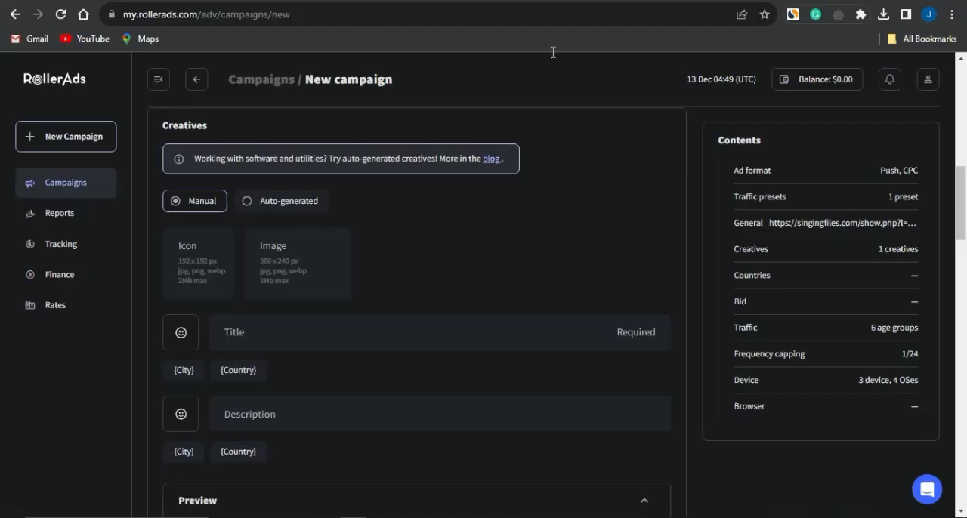
left_click(265, 331)
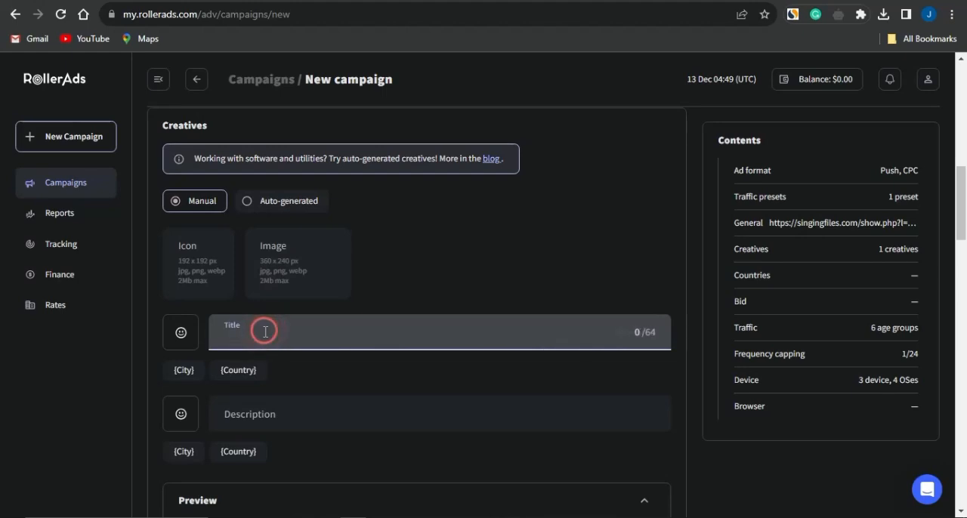
key("ctrl+v")
Step: Upload the downloaded offer image as the creative's icon, cropped to a square around the "Up To $100 Towards Wingstop" text and gift card
left_click(194, 256)
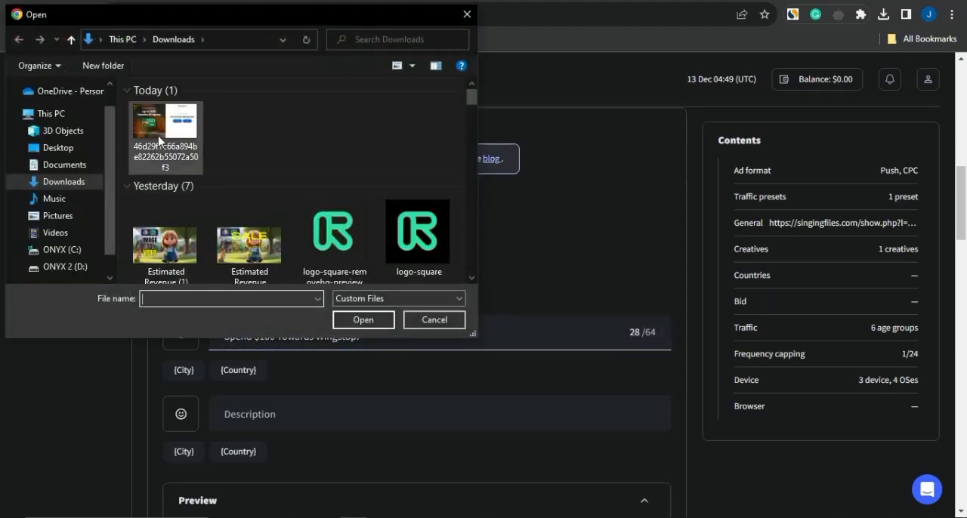
left_click(159, 139)
left_click(358, 320)
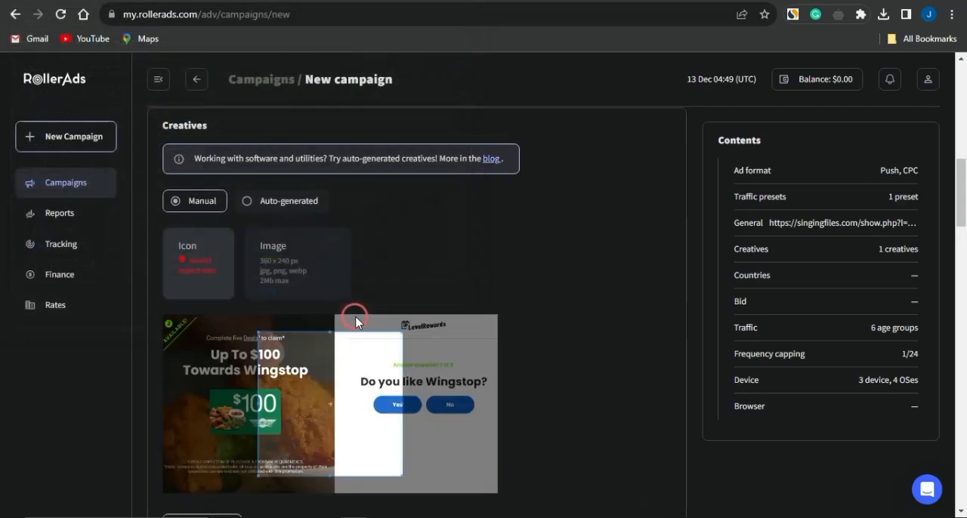
left_click_drag(245, 378, 237, 370)
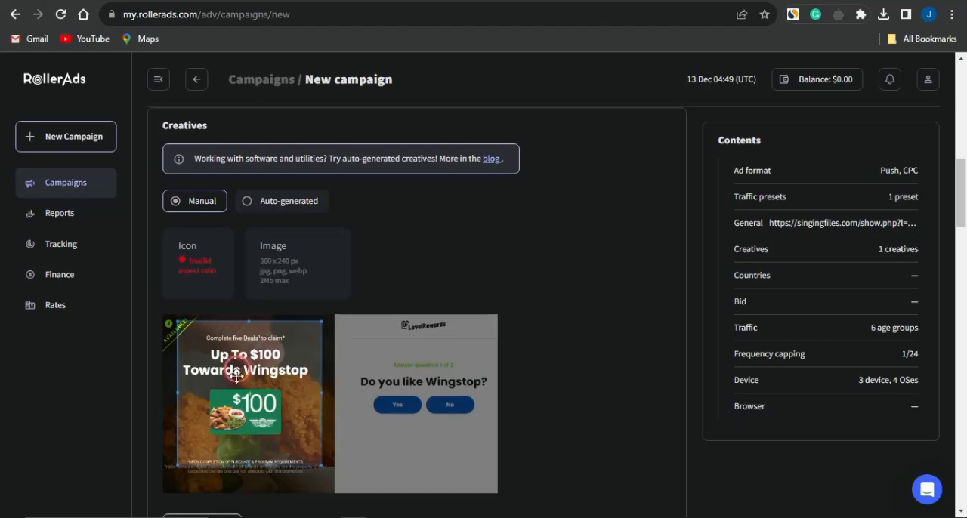
mouse_move(249, 464)
left_mouse_down()
mouse_move(250, 447)
mouse_move(248, 459)
left_mouse_up()
left_click_drag(249, 402, 247, 414)
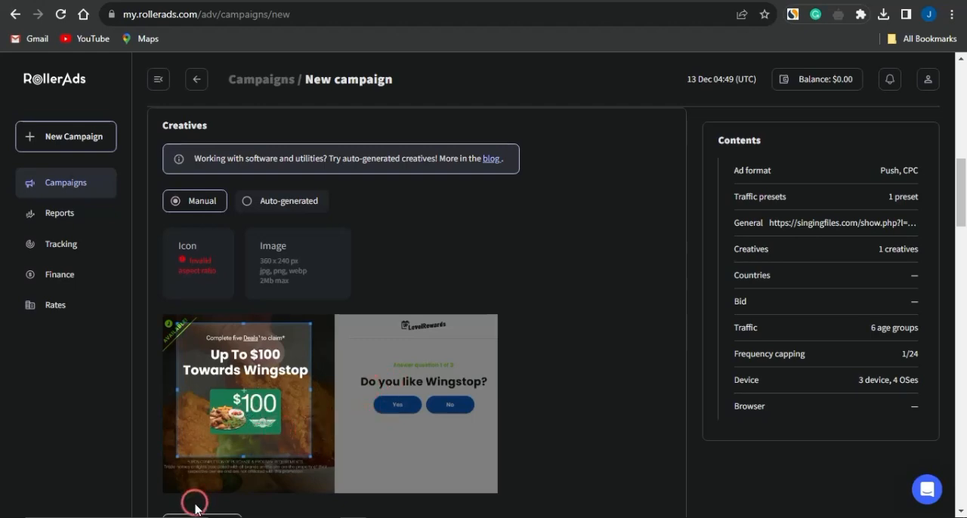
scroll(194, 503, "down", 2)
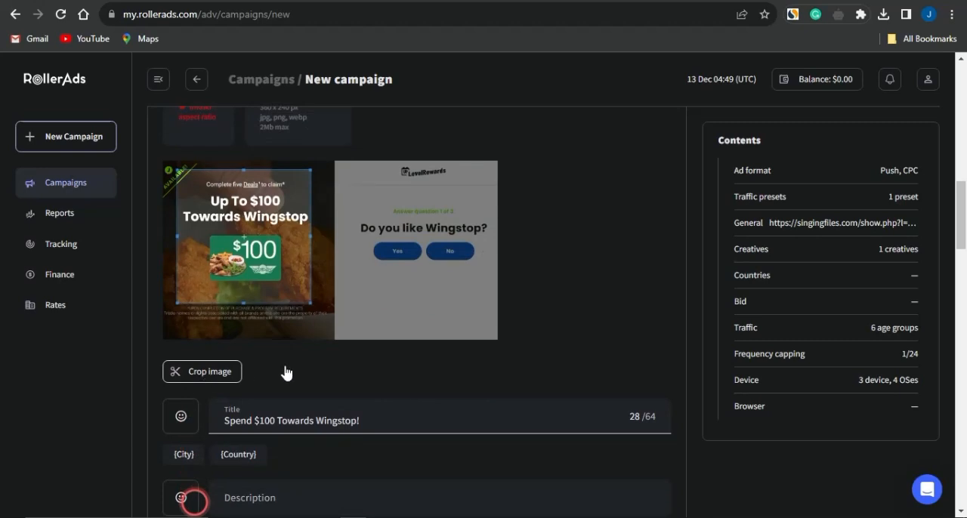
left_click(213, 372)
scroll(224, 289, "up", 2)
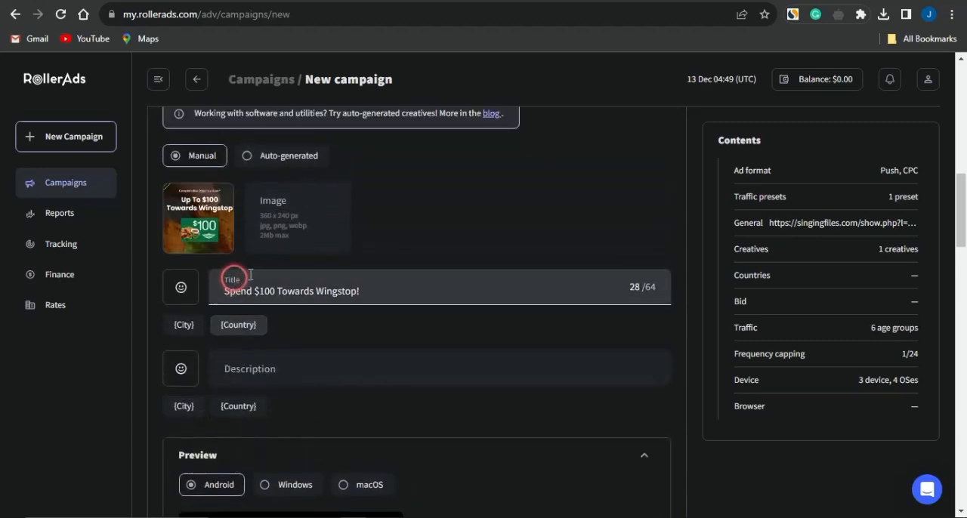
Step: Upload the same offer image as the creative's main image, cropped to the Wingstop half without the question panel
left_click(281, 209)
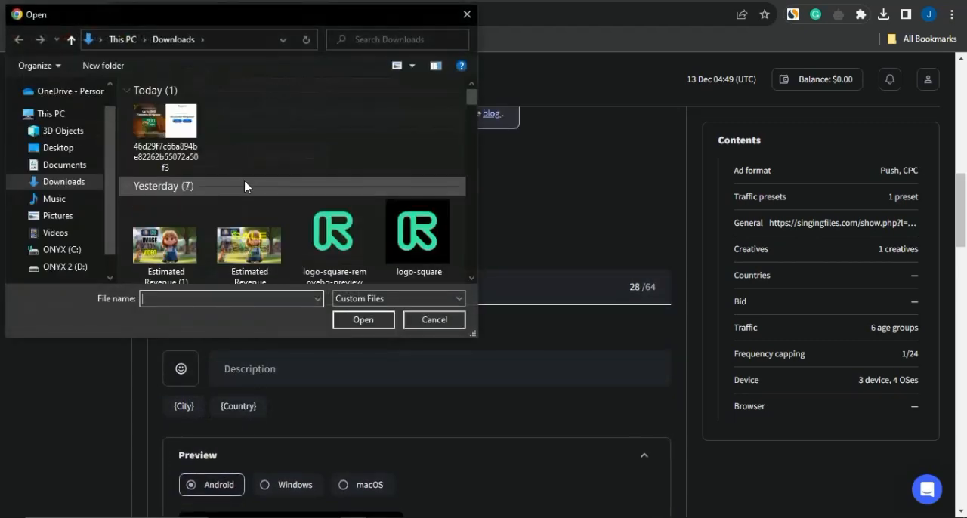
left_click(200, 147)
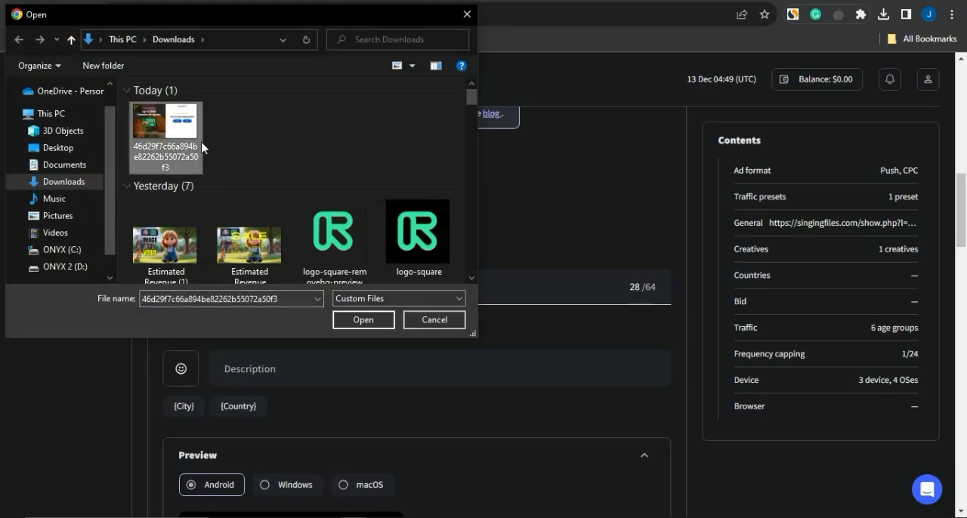
left_click(363, 320)
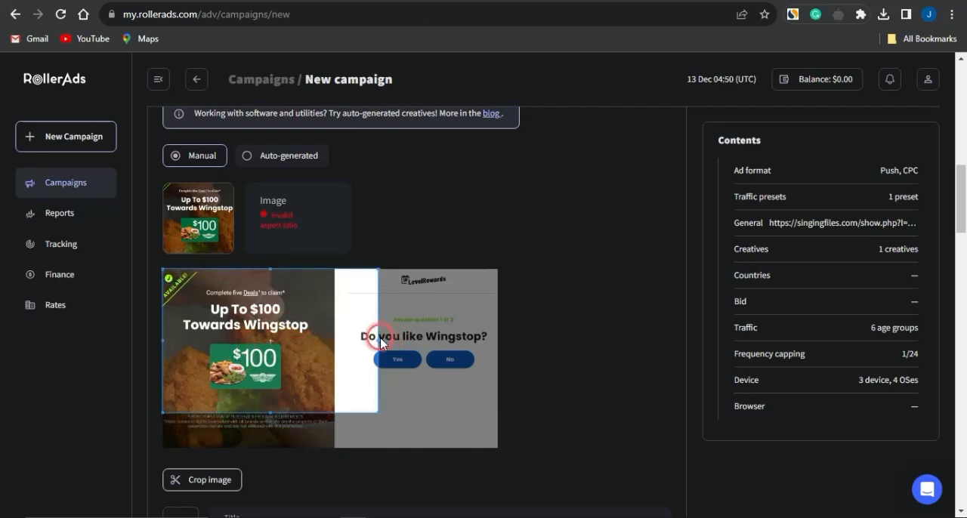
left_click_drag(378, 337, 334, 337)
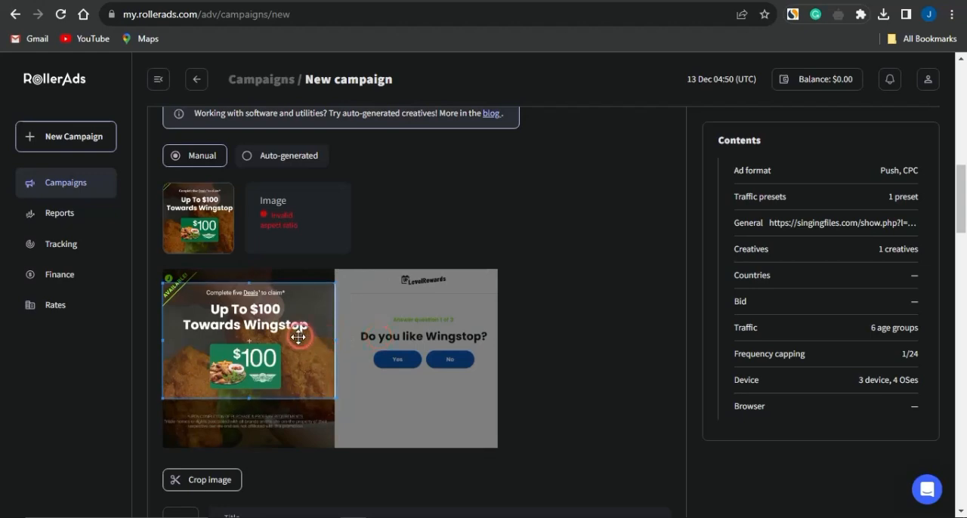
left_click_drag(298, 333, 298, 329)
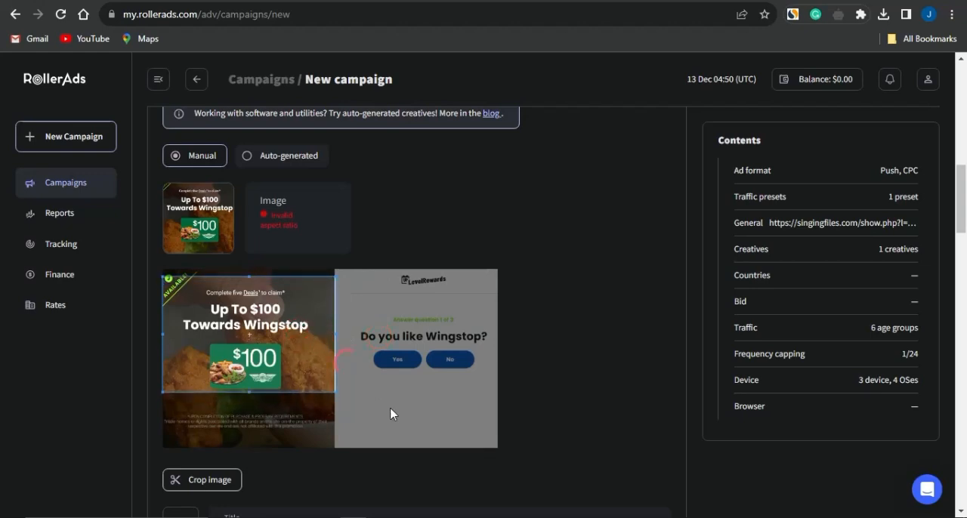
left_click(192, 481)
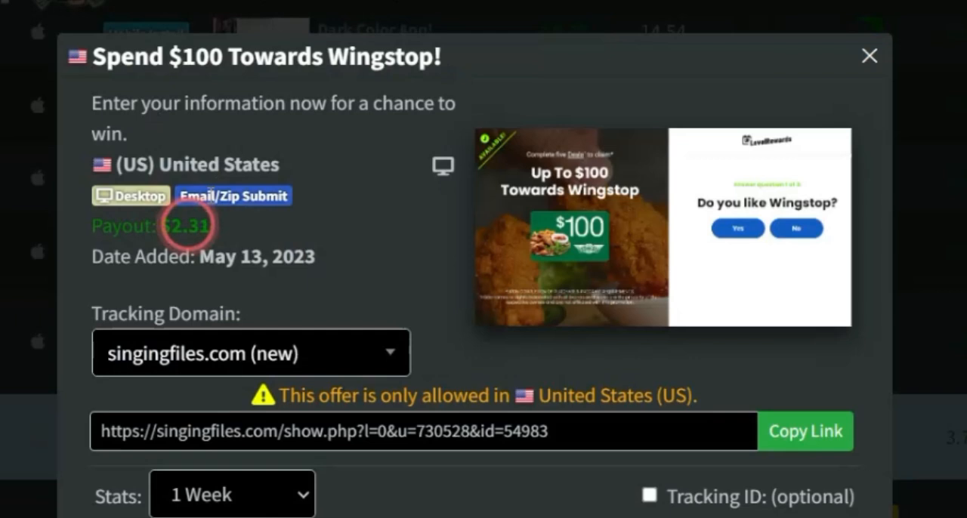
Step: Copy the offer's description from CPAGrip and paste "Enter your information now for a chance to win." as the RollerAds creative's description
left_click_drag(130, 136, 89, 111)
key("ctrl+c")
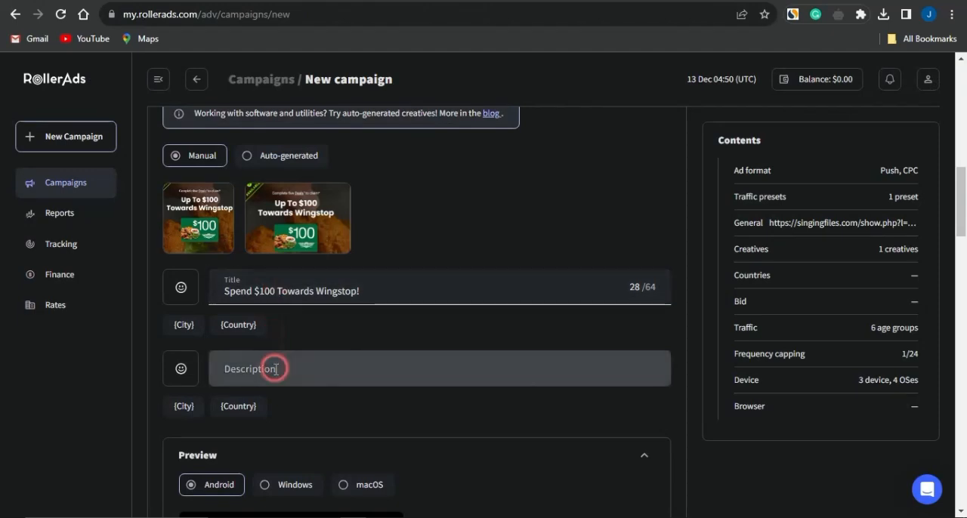
left_click(276, 368)
key("ctrl+v")
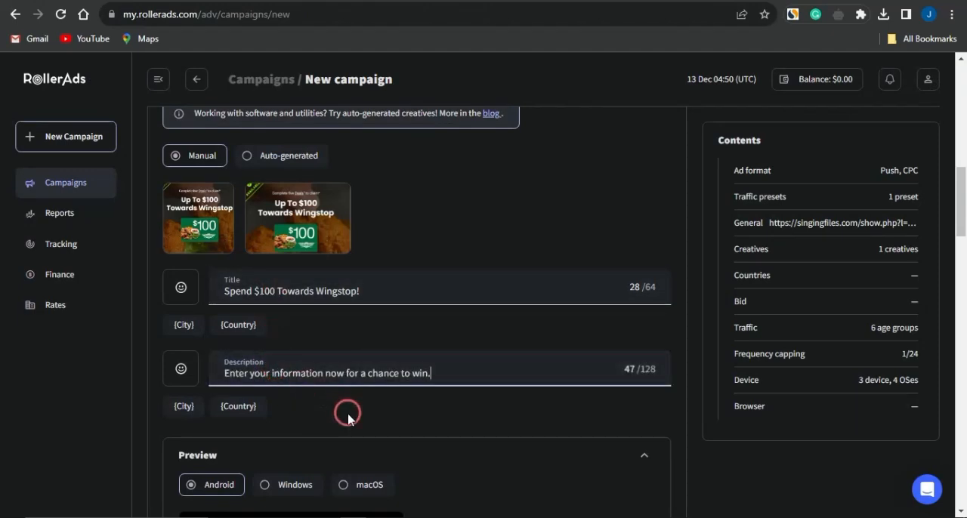
Step: Check how the creative's notification looks in the Android, Windows and macOS previews
scroll(345, 410, "down", 3)
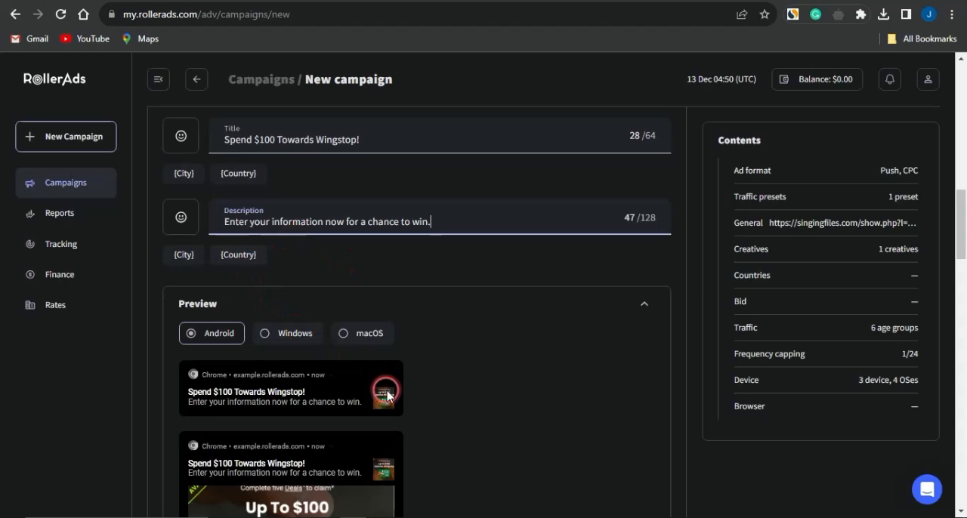
scroll(384, 389, "down", 2)
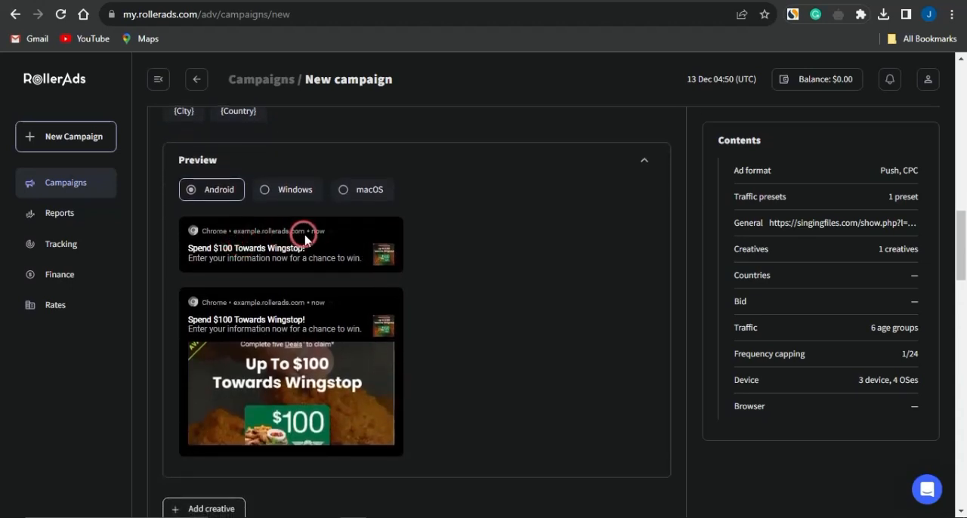
left_click(289, 193)
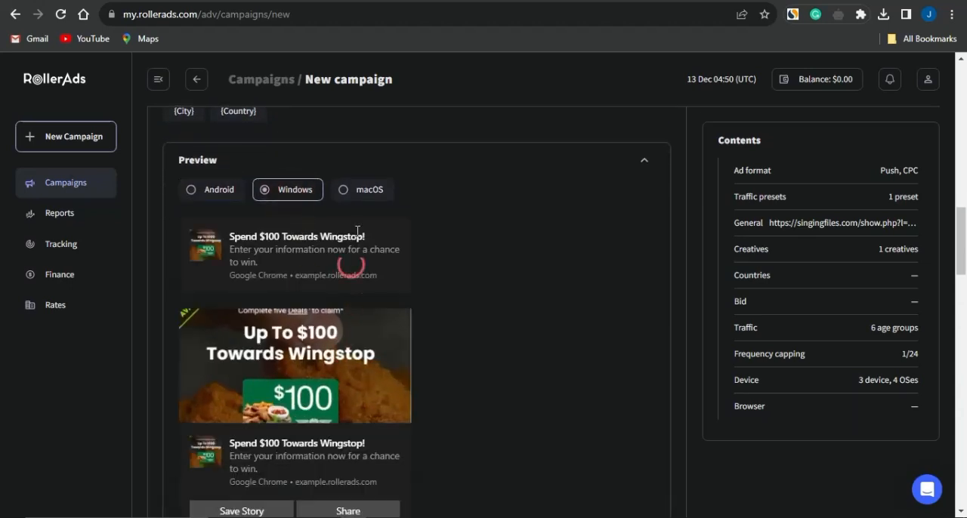
left_click(370, 187)
left_click(435, 336)
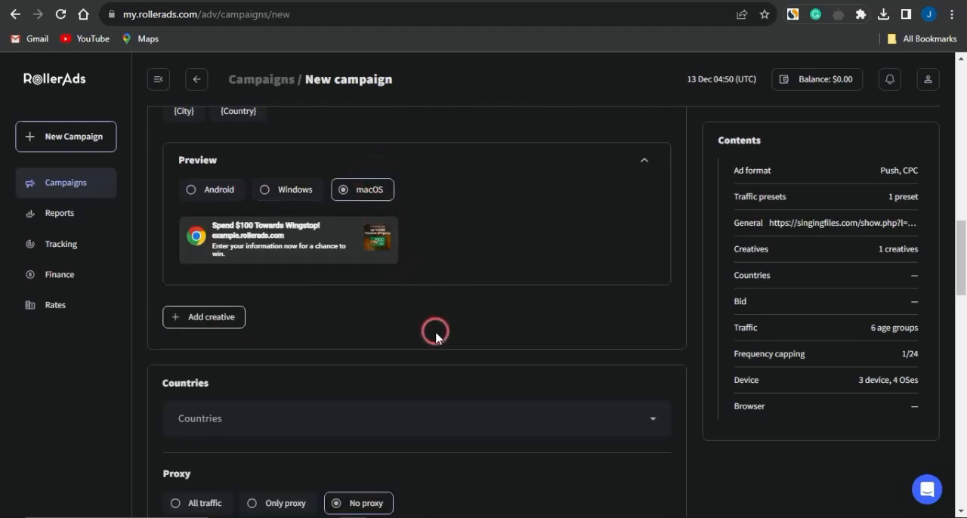
Step: Add a second, empty creative to the campaign below the Wingstop one
scroll(434, 333, "down", 2)
left_click(257, 255)
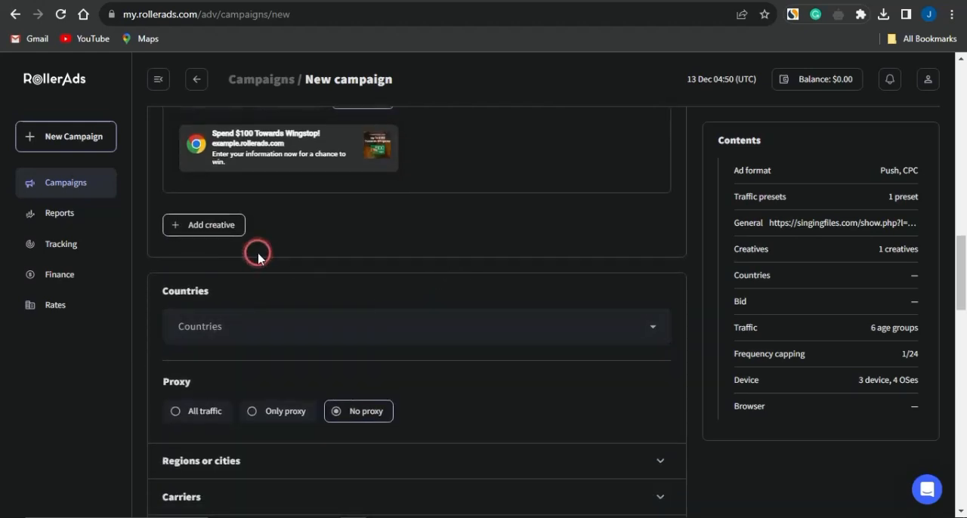
left_click(226, 228)
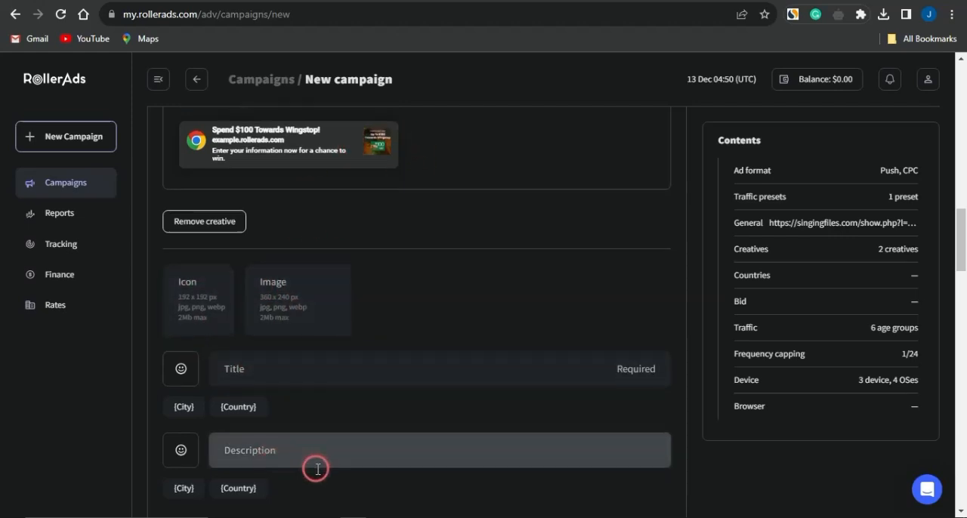
Step: Search the target countries for "us" and add United States [US] to the campaign
scroll(317, 469, "down", 6)
scroll(317, 469, "down", 1)
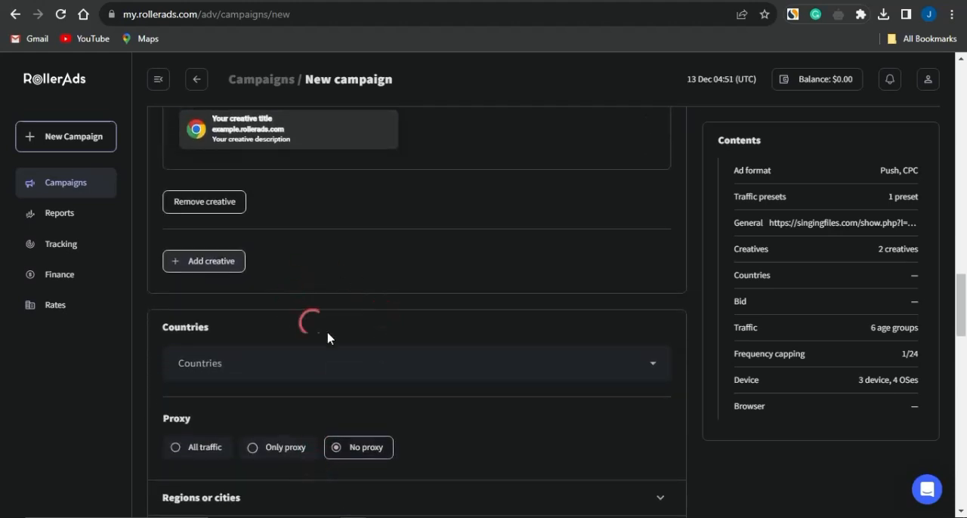
left_click(366, 361)
type("us")
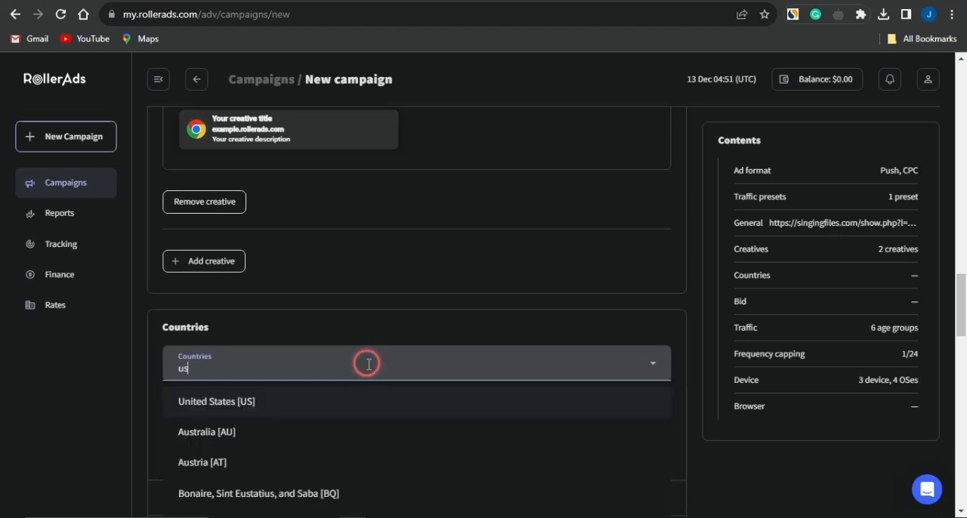
scroll(368, 364, "down", 1)
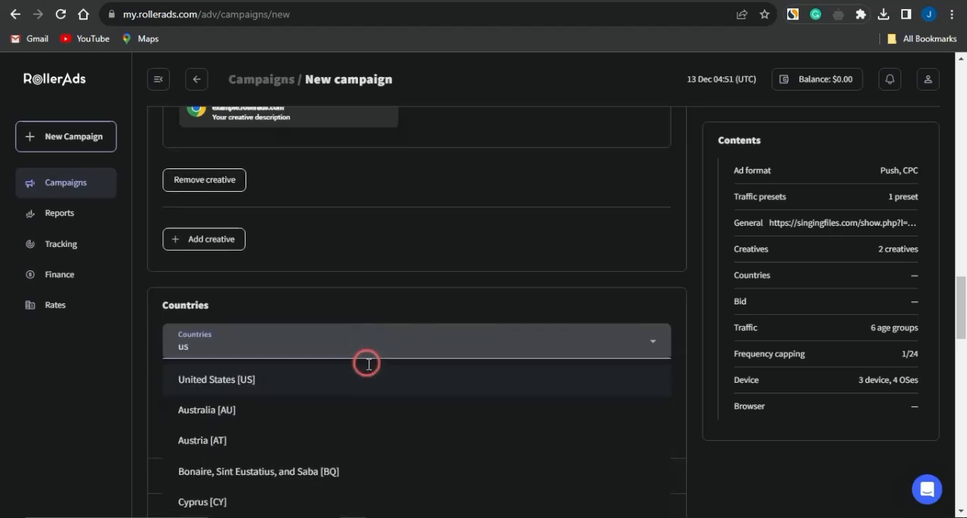
left_click(320, 370)
left_click(436, 274)
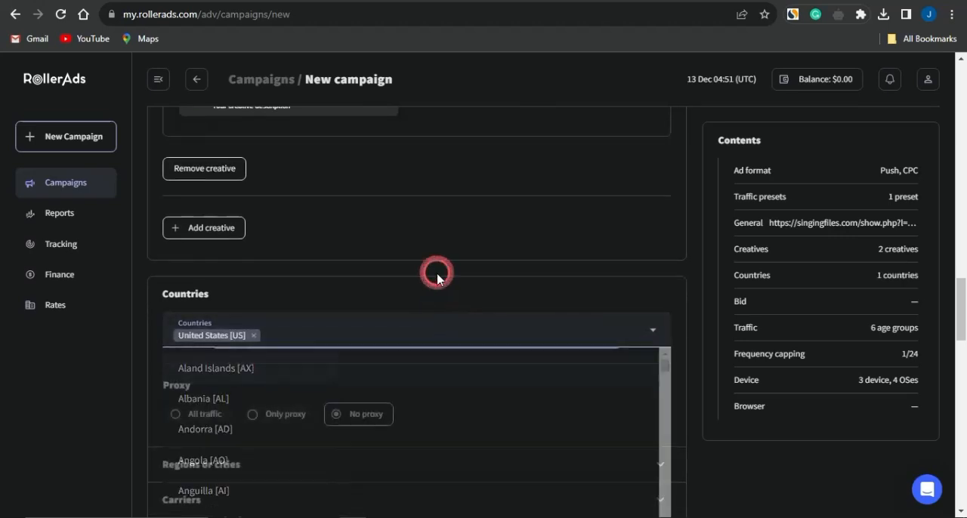
Step: Set the campaign's CPC bid to 0.12
scroll(458, 355, "down", 3)
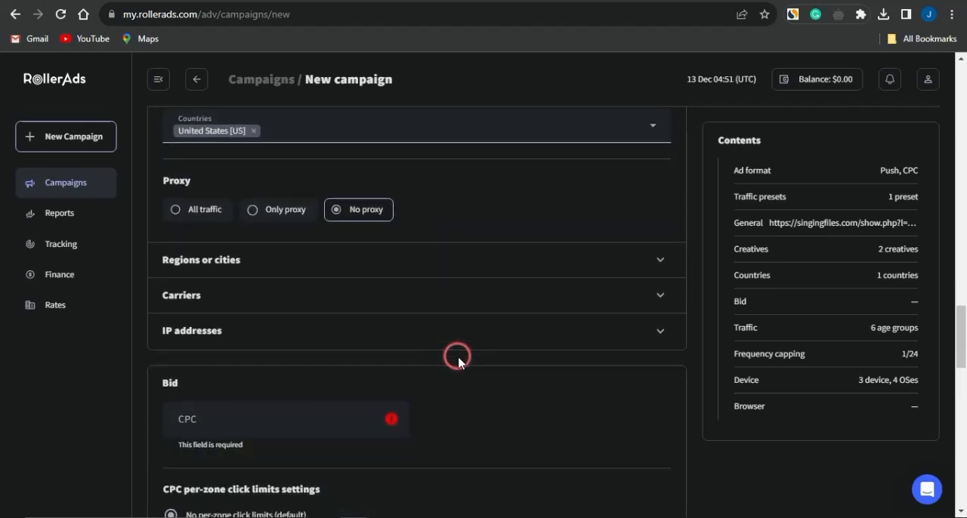
scroll(457, 356, "down", 1)
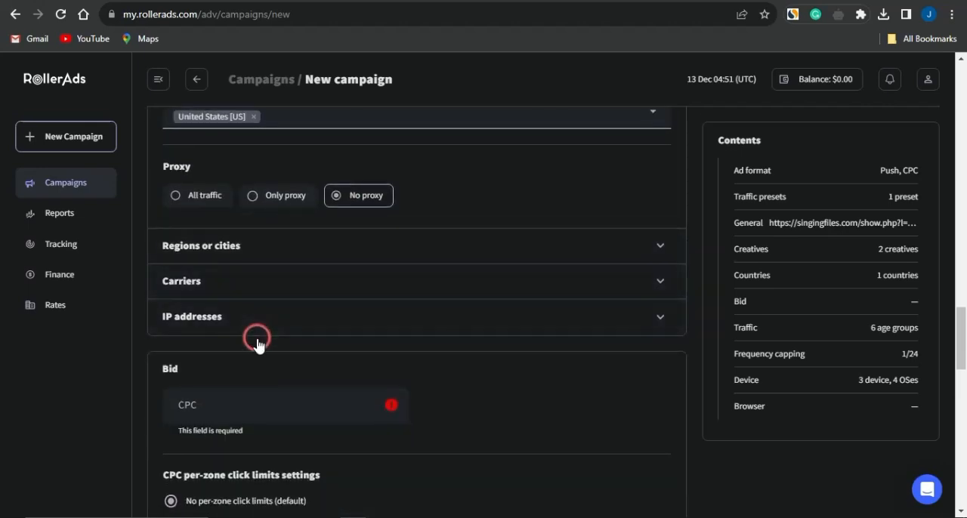
scroll(257, 344, "down", 2)
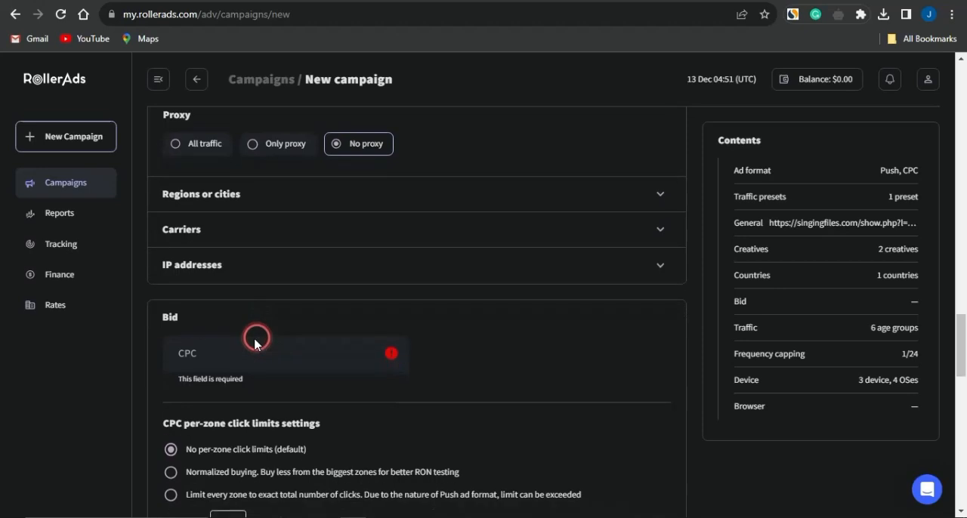
left_click(231, 358)
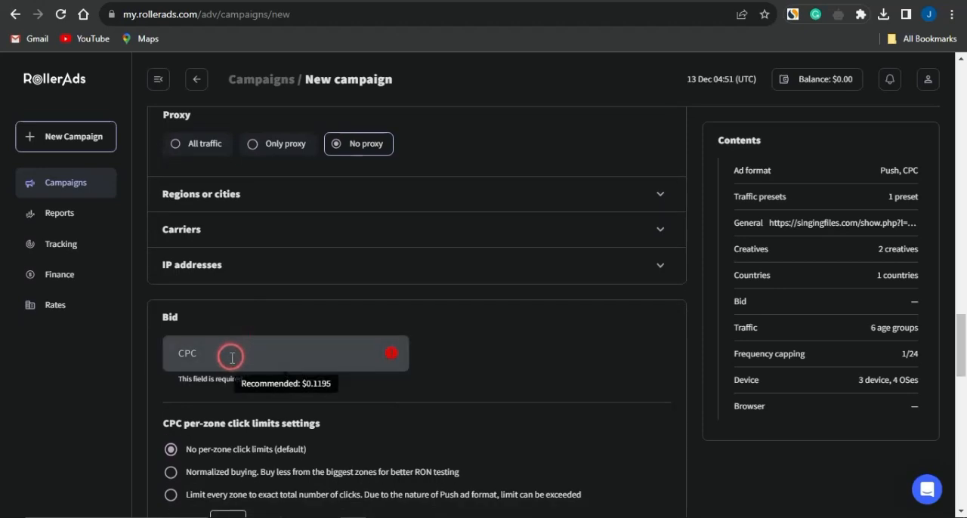
type("0")
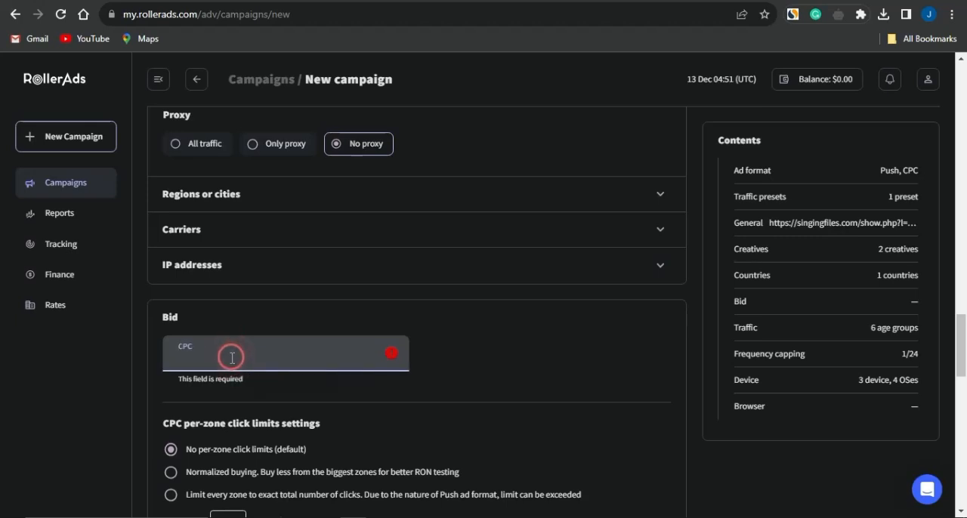
type(".")
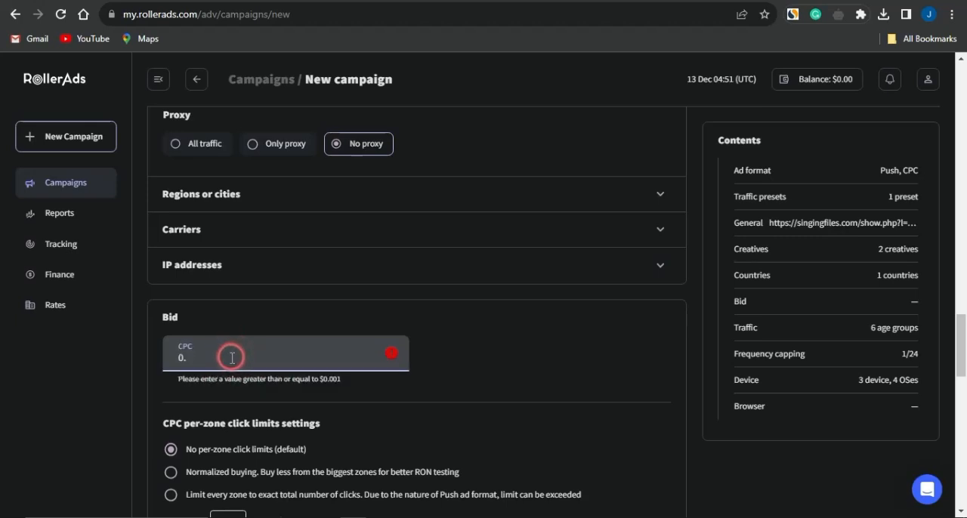
type("12")
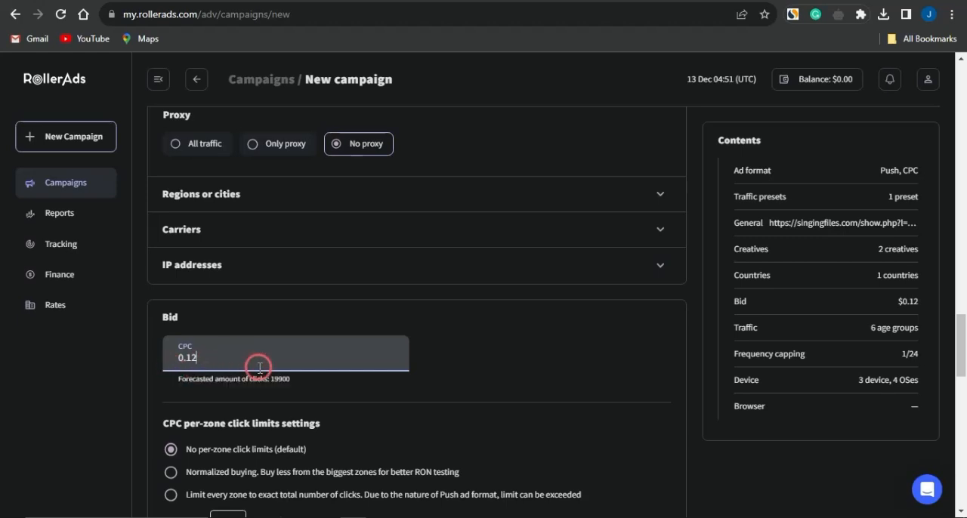
scroll(259, 366, "down", 1)
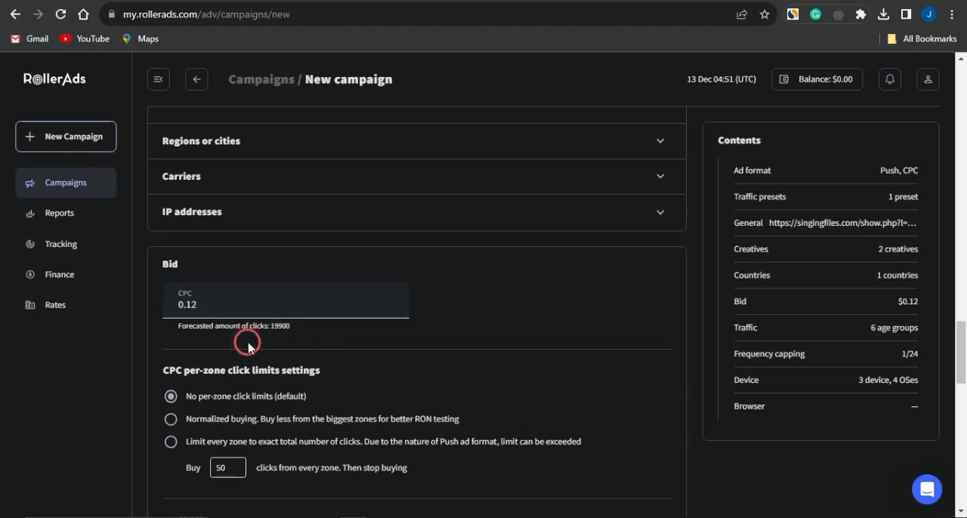
scroll(248, 344, "down", 1)
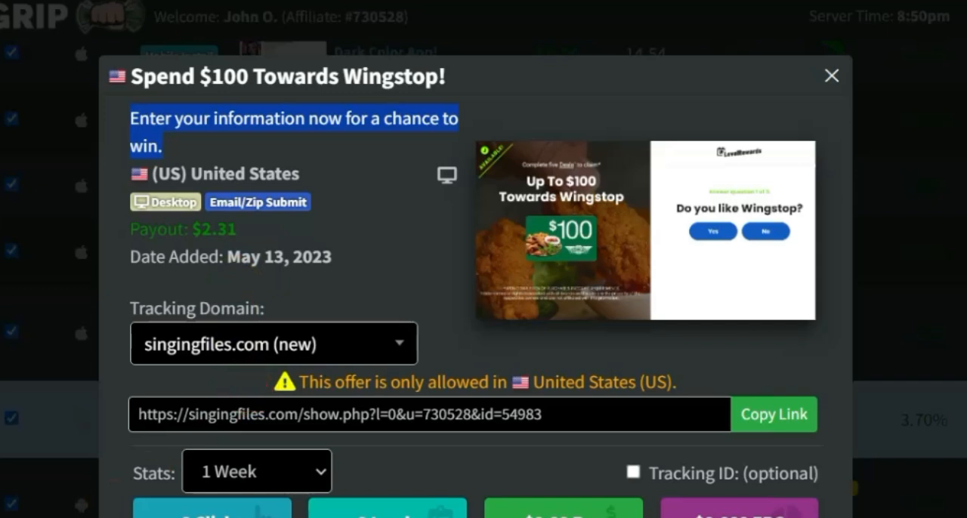
Step: Open the Calculator over the CPAGrip offer, multiply 500 by the offer's 2.31 payout, and put the Calculator away
key("super")
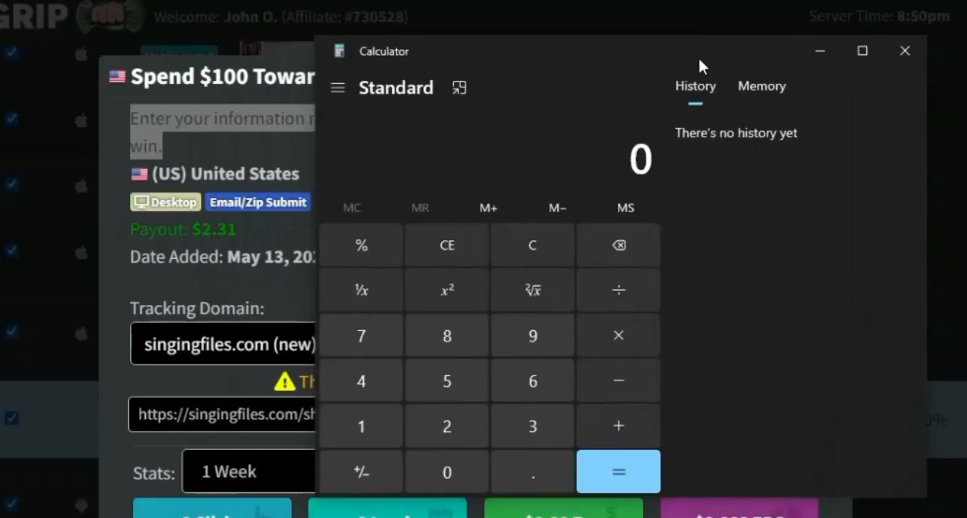
left_click_drag(697, 58, 739, 54)
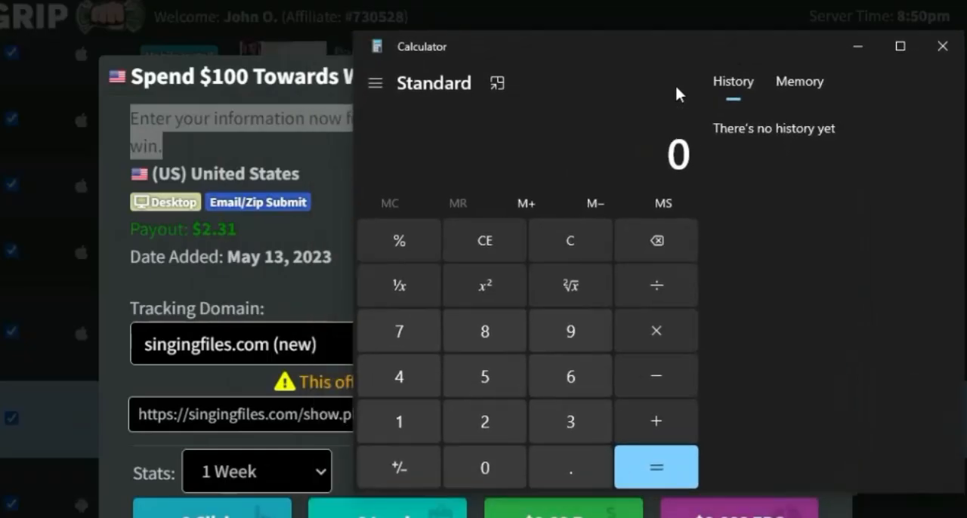
left_click(493, 374)
left_click(458, 455)
left_click(459, 455)
left_click(666, 327)
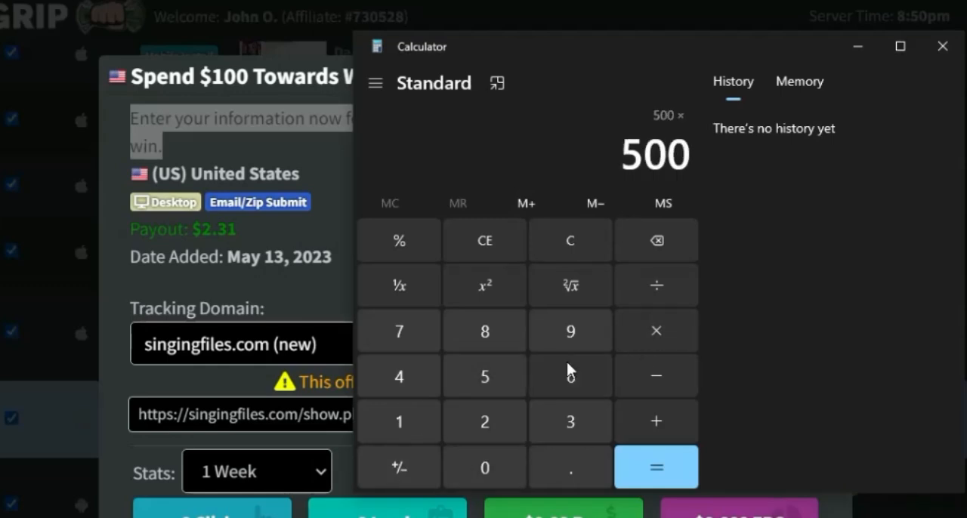
left_click(488, 419)
left_click(552, 459)
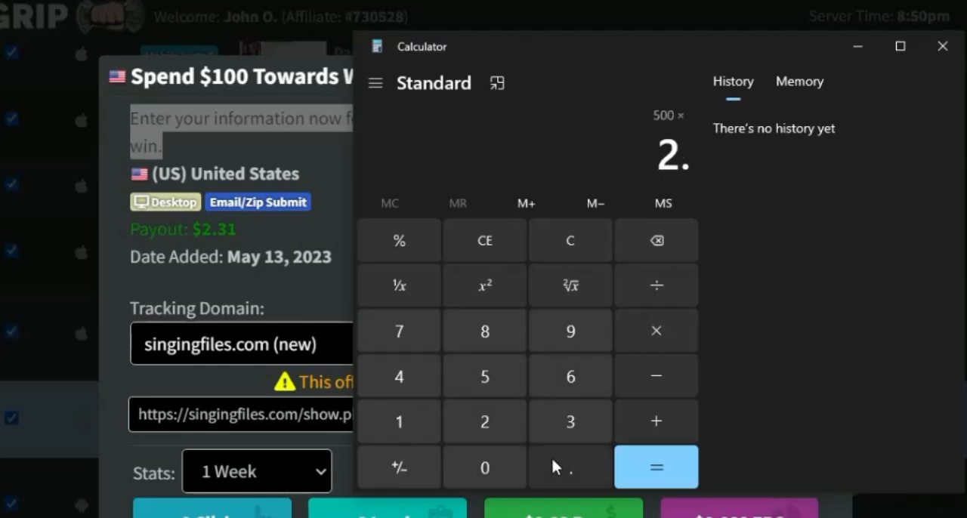
left_click(567, 429)
left_click(415, 436)
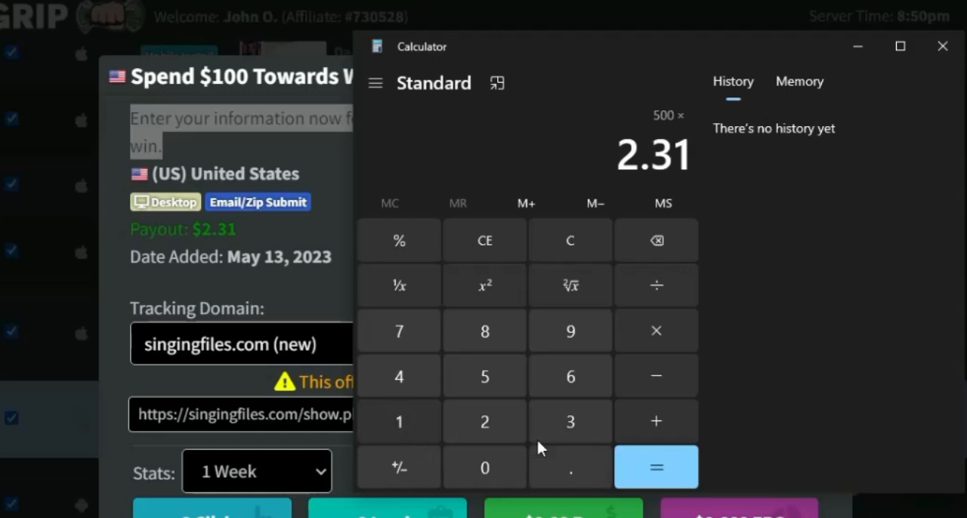
left_click(670, 469)
left_click(664, 467)
left_click(664, 467)
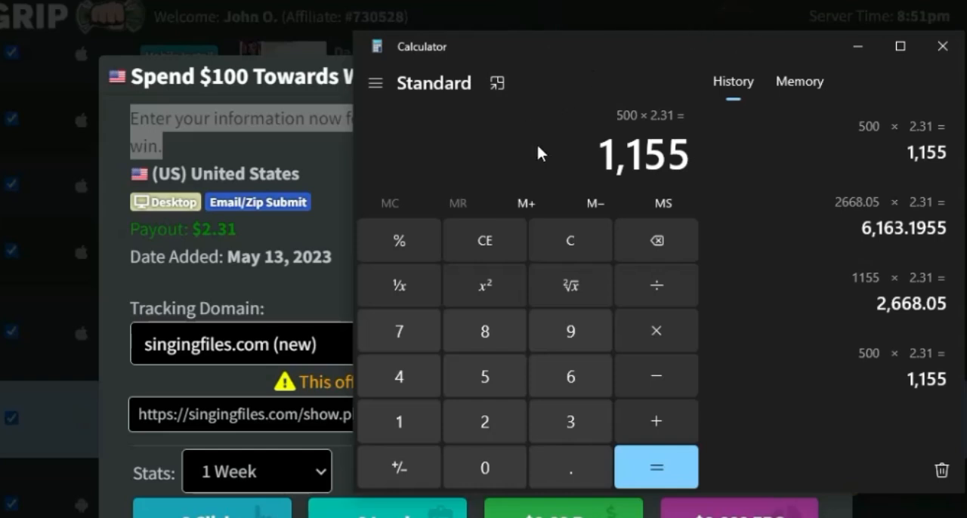
left_click(850, 51)
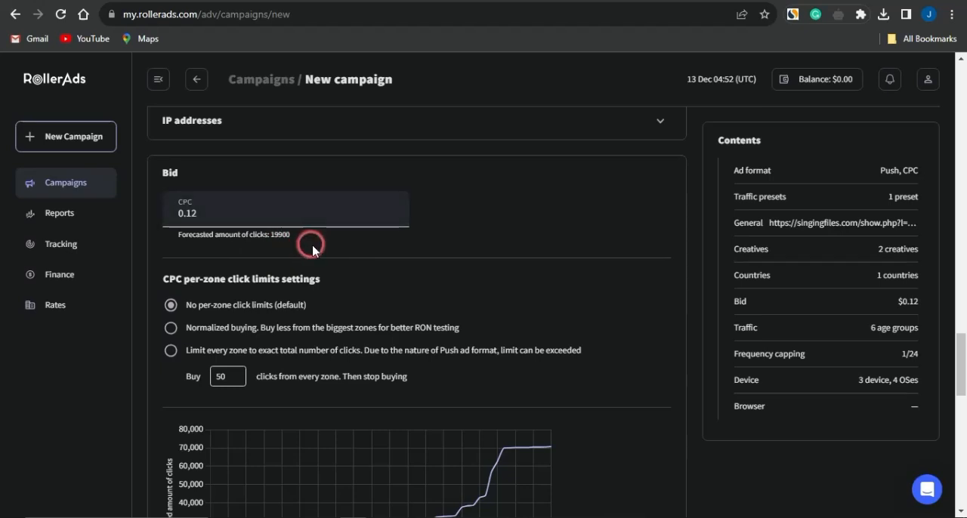
Step: Set the campaign's total budget to 120 and its daily budget to 10
mouse_move(296, 235)
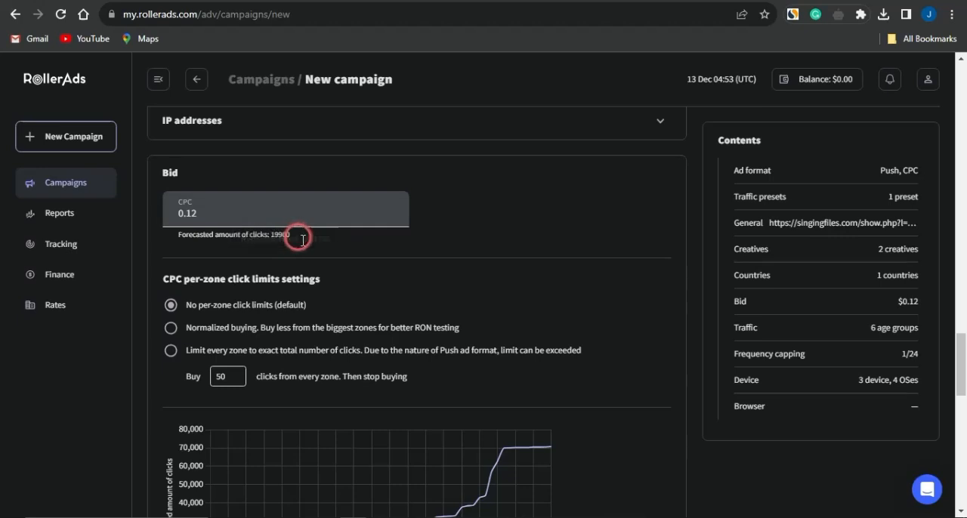
scroll(336, 258, "down", 5)
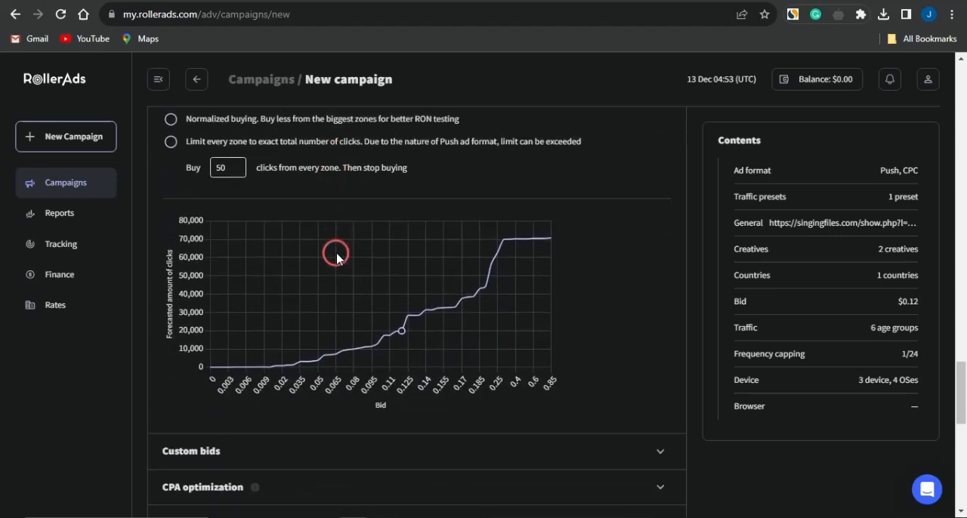
scroll(337, 257, "down", 1)
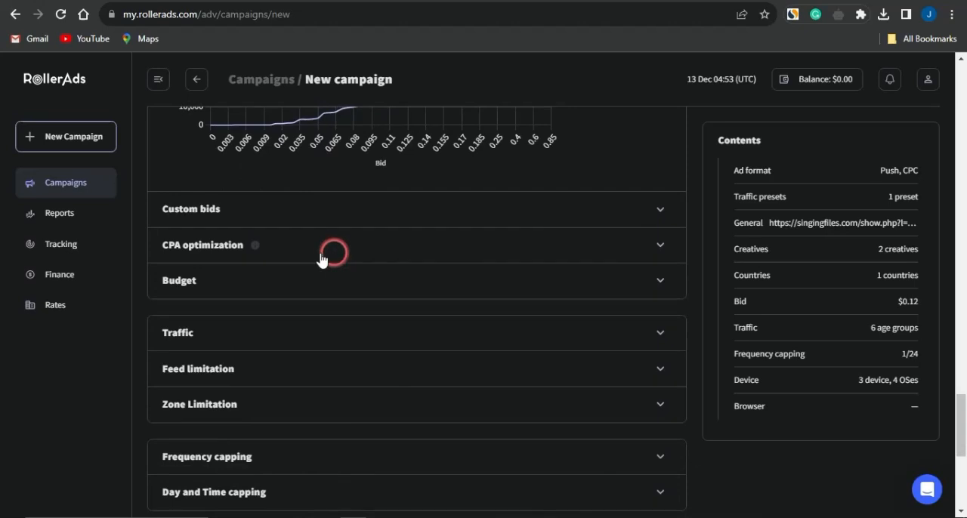
left_click(308, 297)
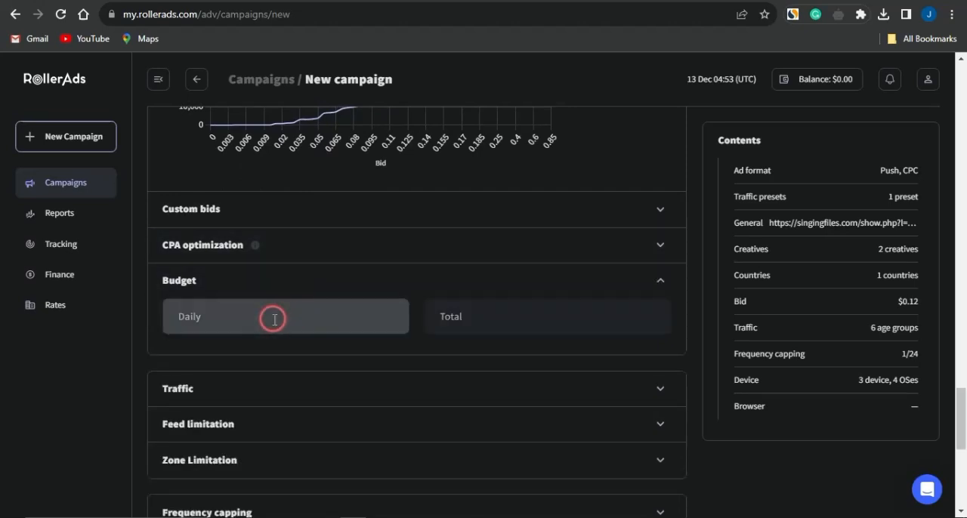
left_click(526, 314)
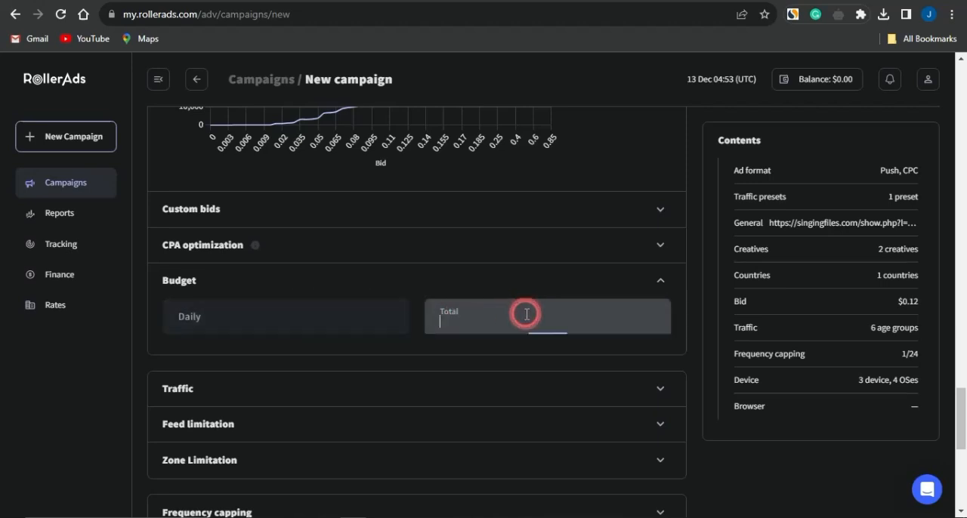
type("120")
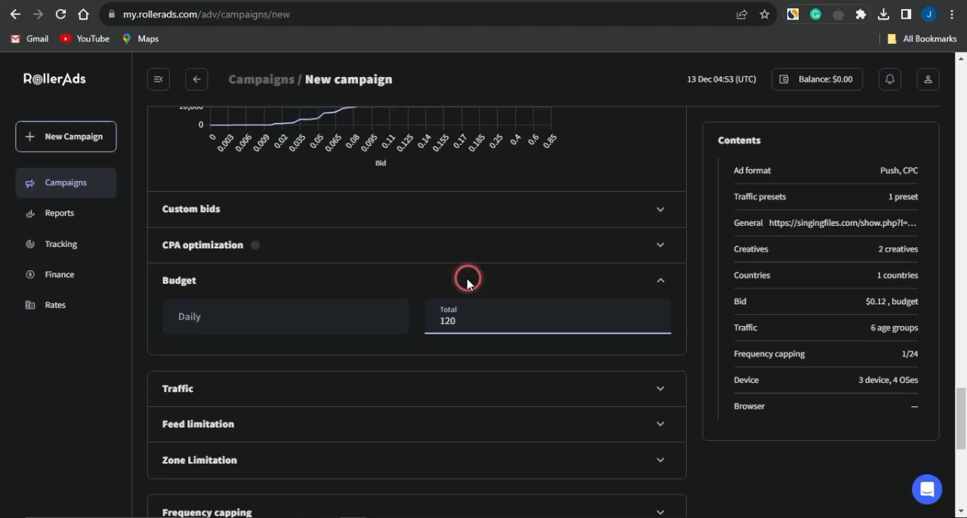
left_click(303, 312)
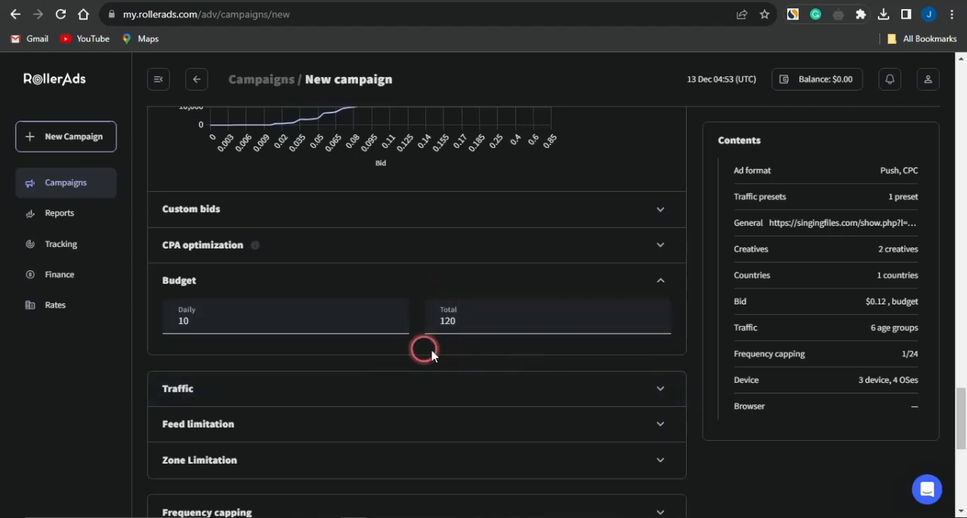
Step: Remove the 0-3 days, 4-7 days and 8-15 days subscription ages from the campaign's traffic
scroll(274, 394, "down", 2)
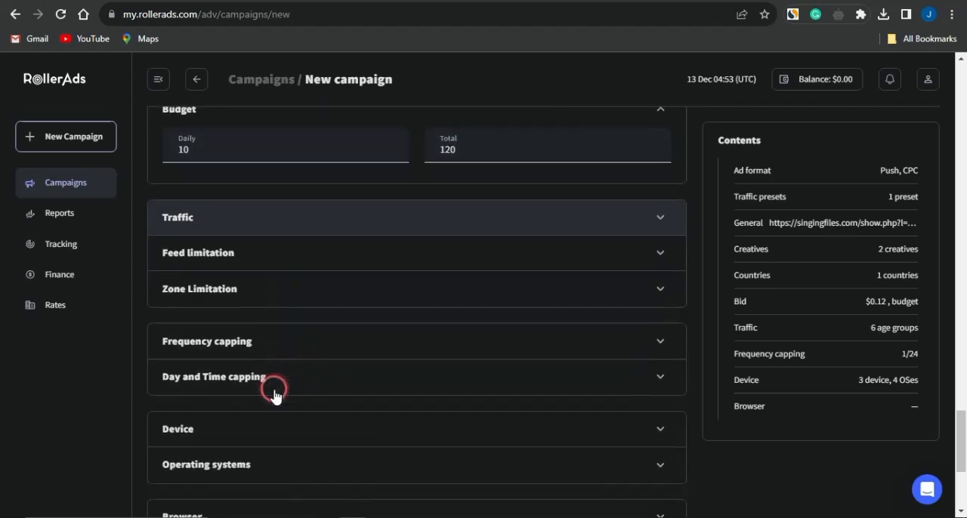
left_click(296, 214)
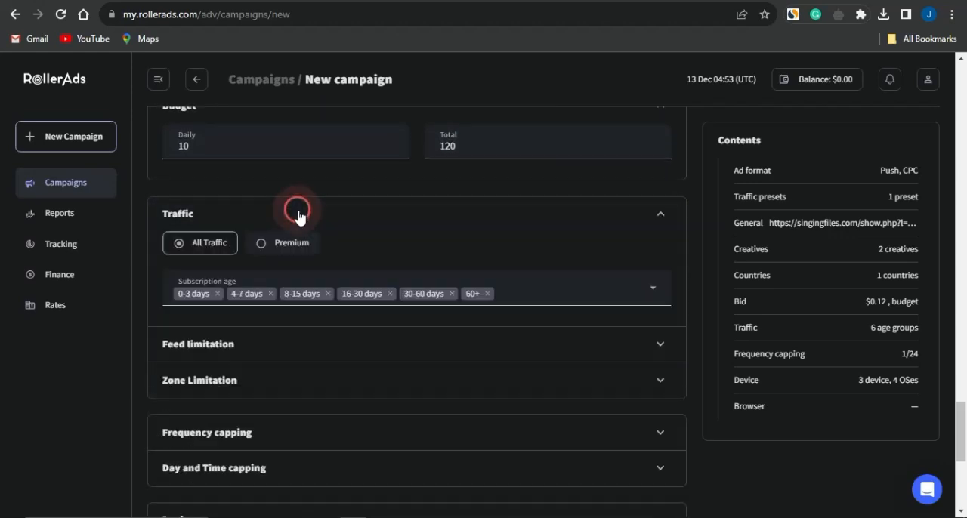
left_click(218, 294)
left_click(218, 294)
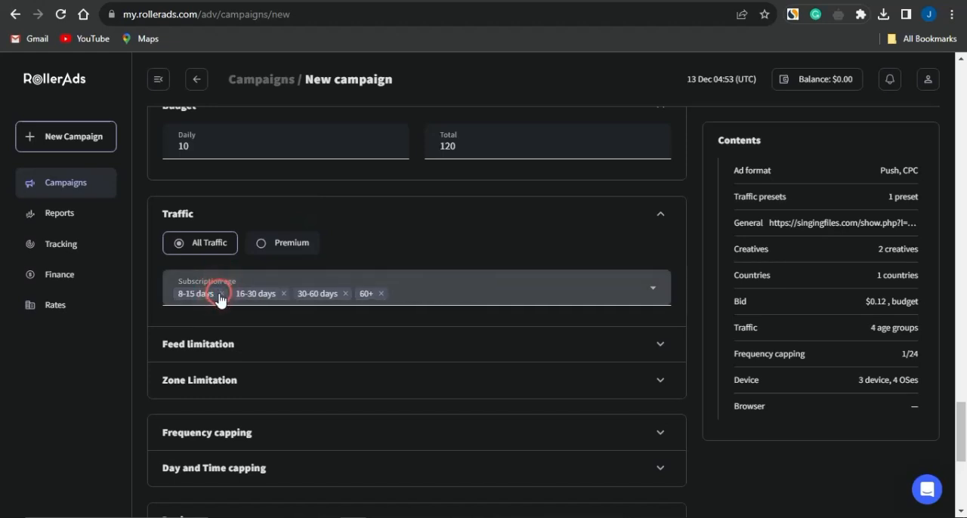
left_click(219, 294)
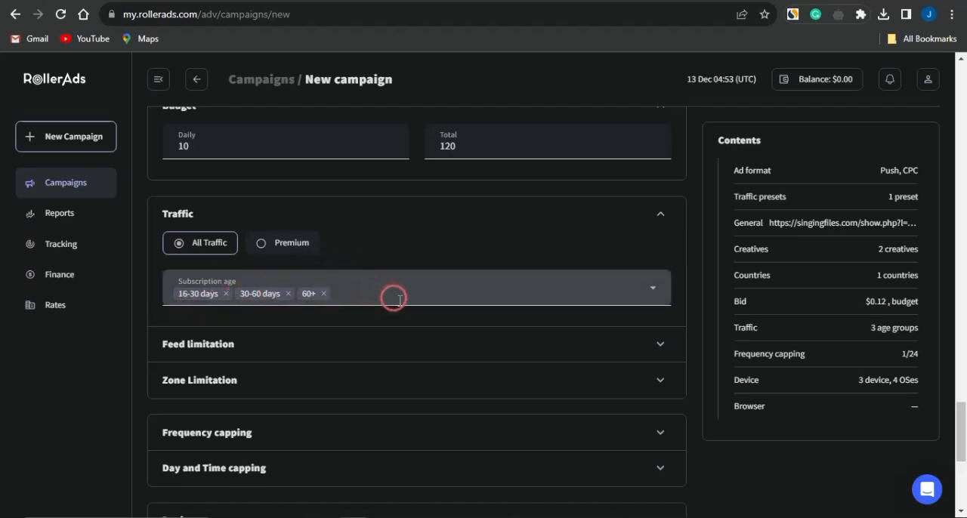
Step: Remove Mobile and Tablet from the device platforms so the campaign targets Desktop only
scroll(457, 277, "down", 2)
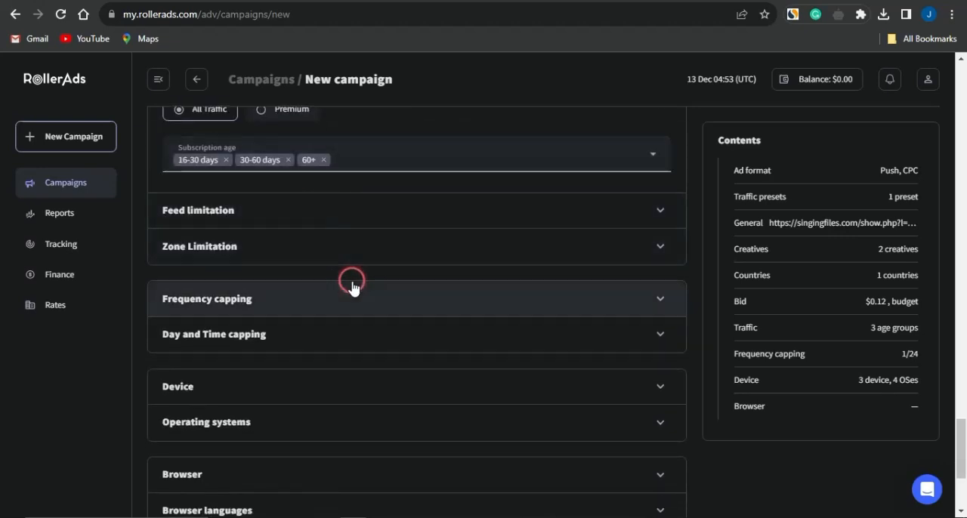
scroll(347, 241, "down", 3)
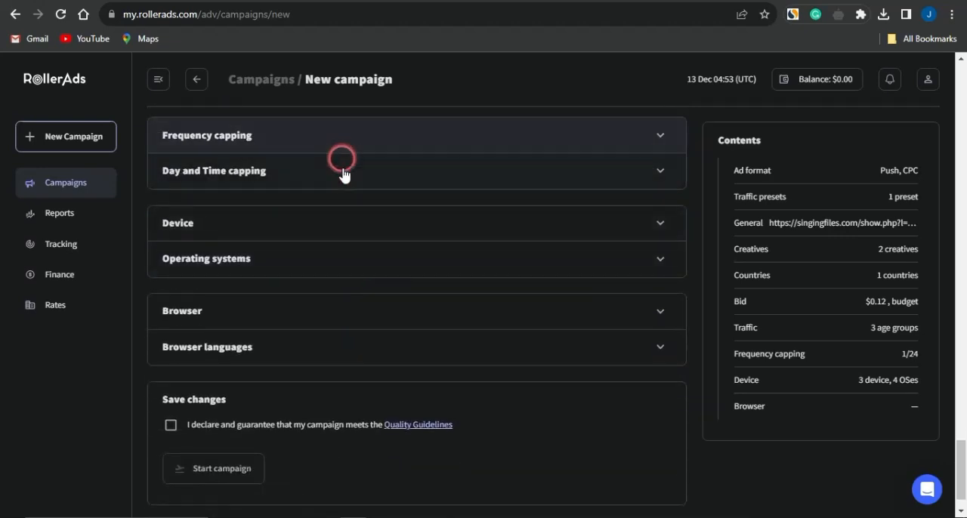
left_click(340, 224)
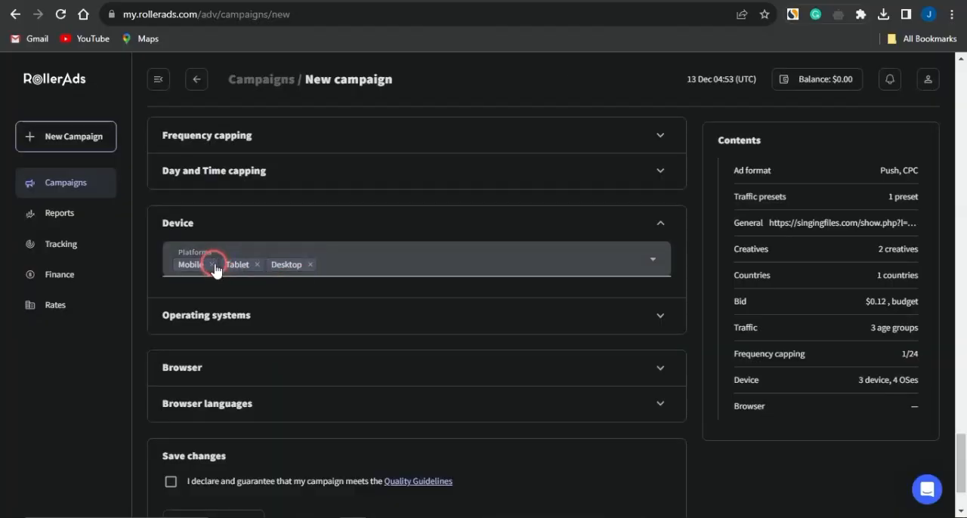
left_click(214, 265)
left_click(211, 268)
left_click(211, 267)
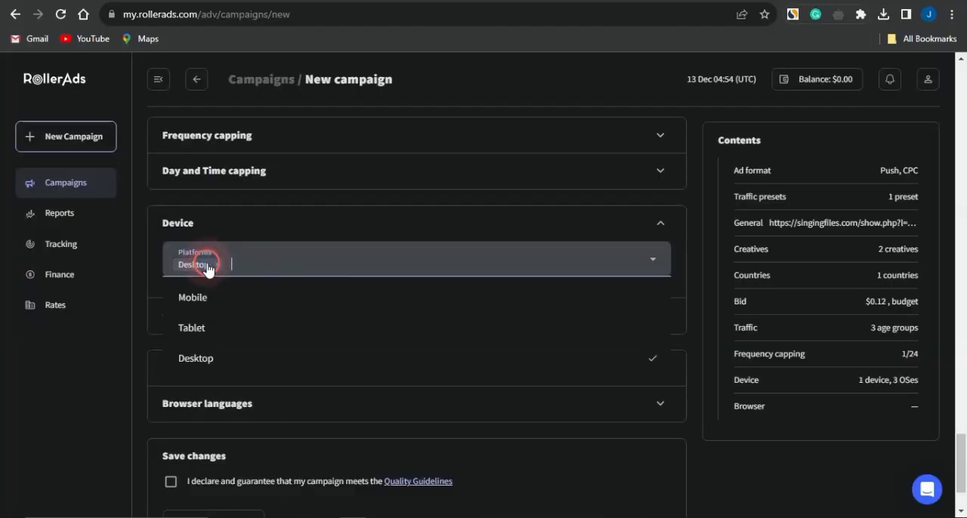
left_click(296, 231)
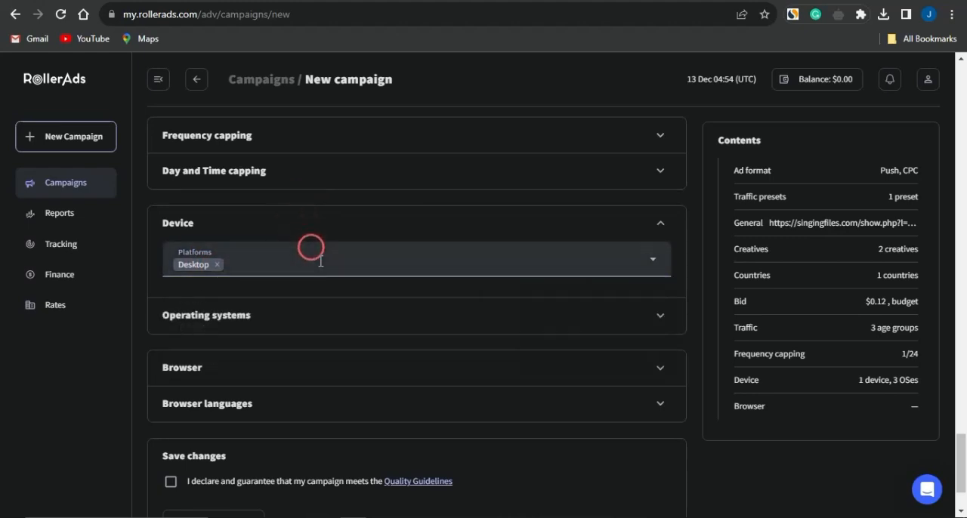
Step: Accept the declaration that the campaign meets the Quality Guidelines
scroll(345, 360, "down", 2)
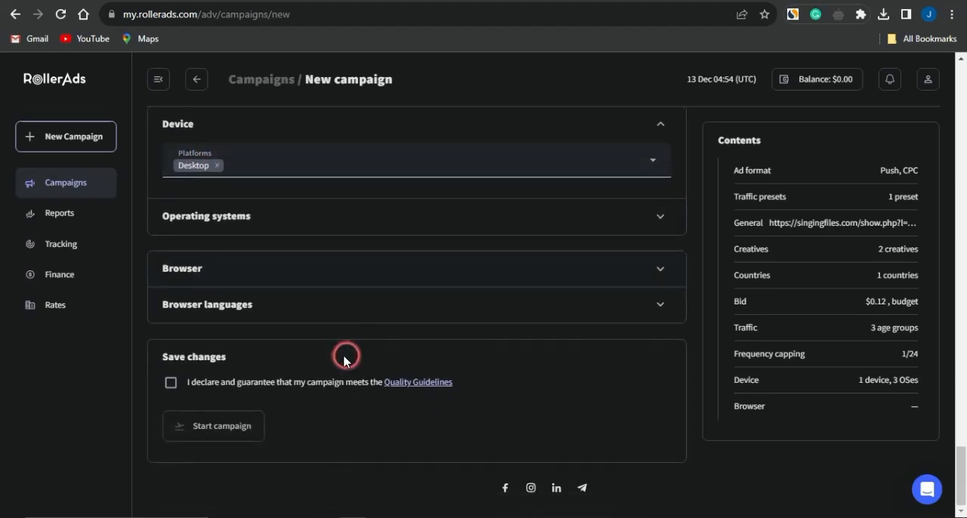
left_click(171, 384)
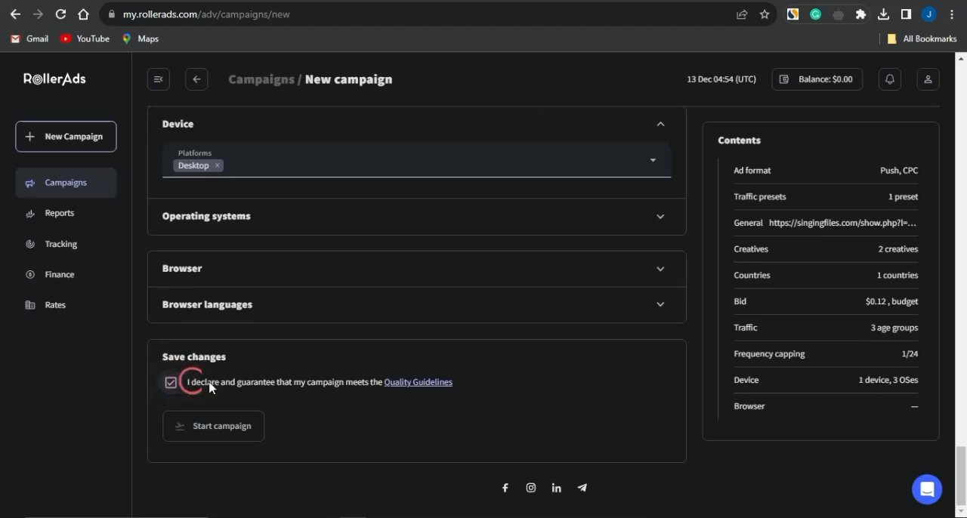